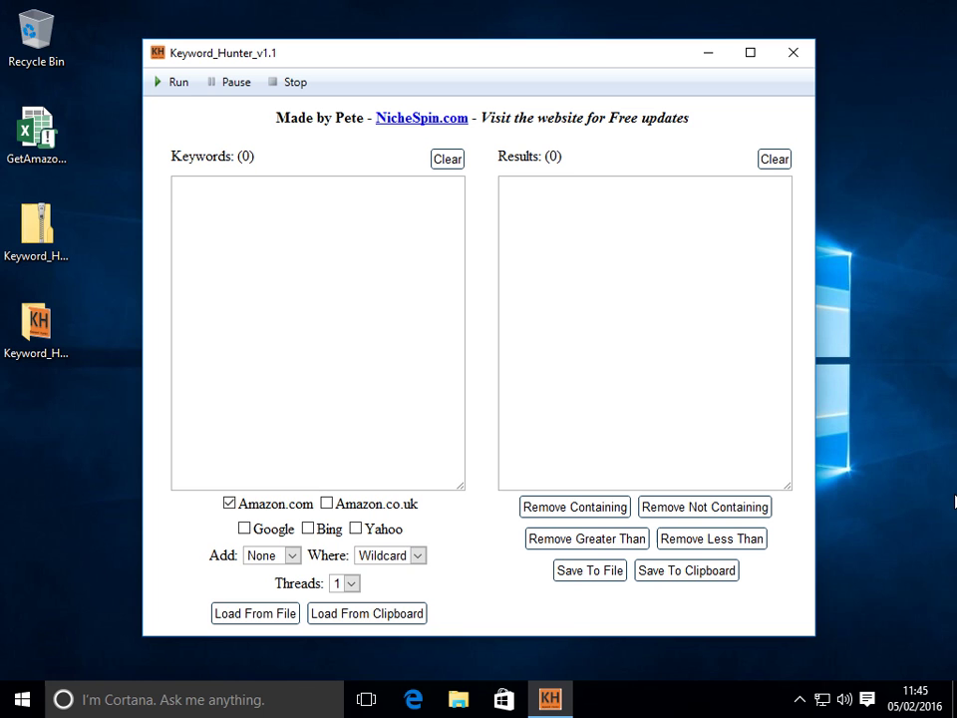
Fetch Amazon.com suggestions for the seed keyword plastic.
{"action": "left_click", "coordinate": [258, 222]}
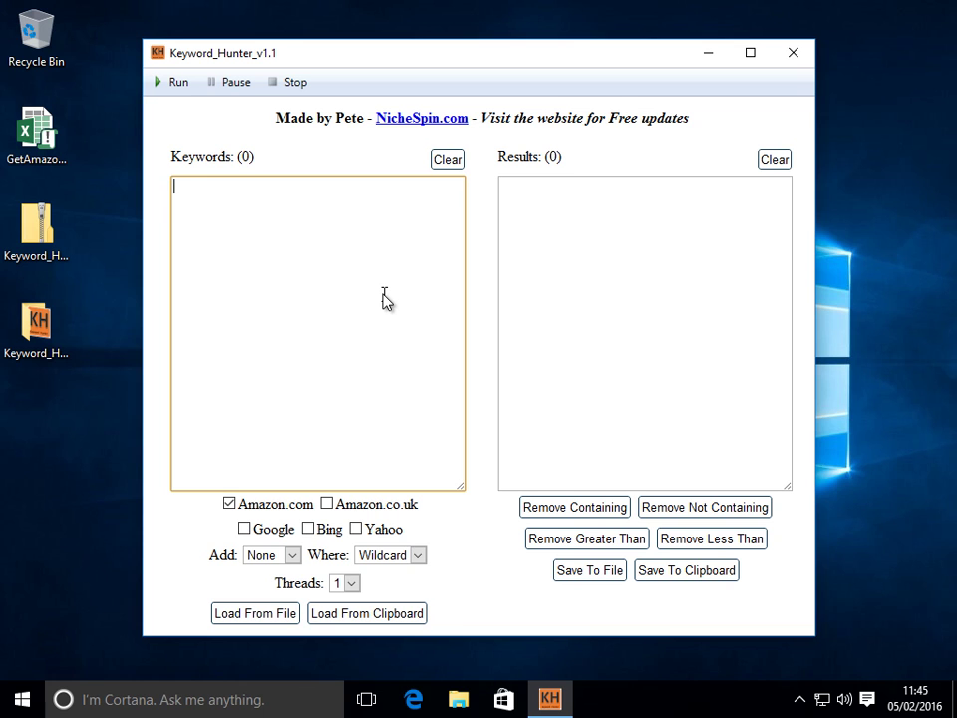
{"action": "type", "text": "plastic"}
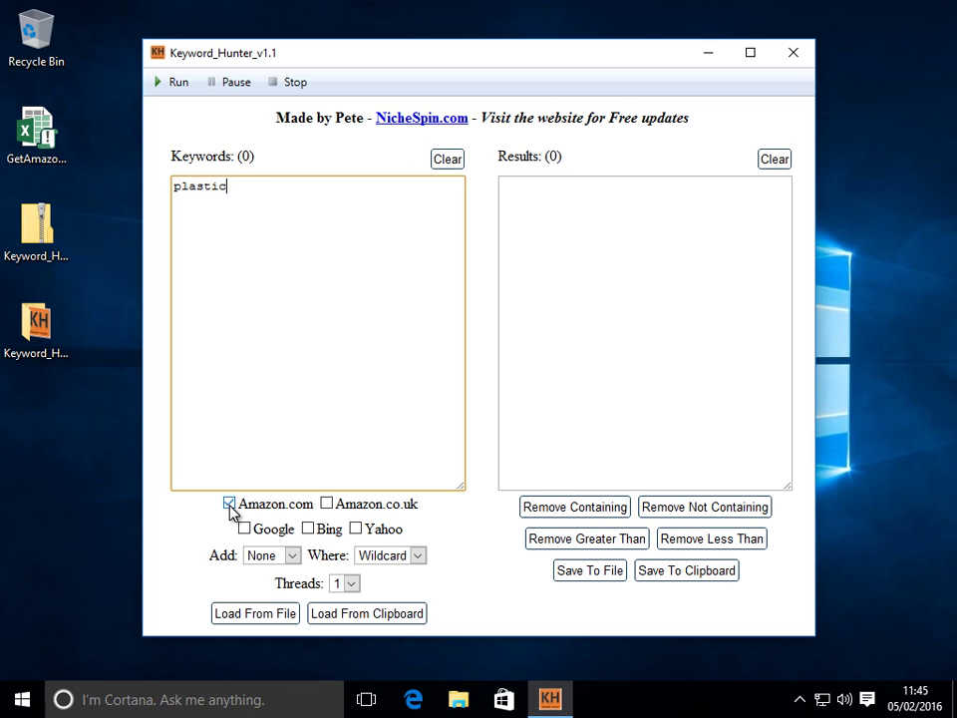
{"action": "left_click", "coordinate": [174, 86]}
{"action": "left_click", "coordinate": [489, 405]}
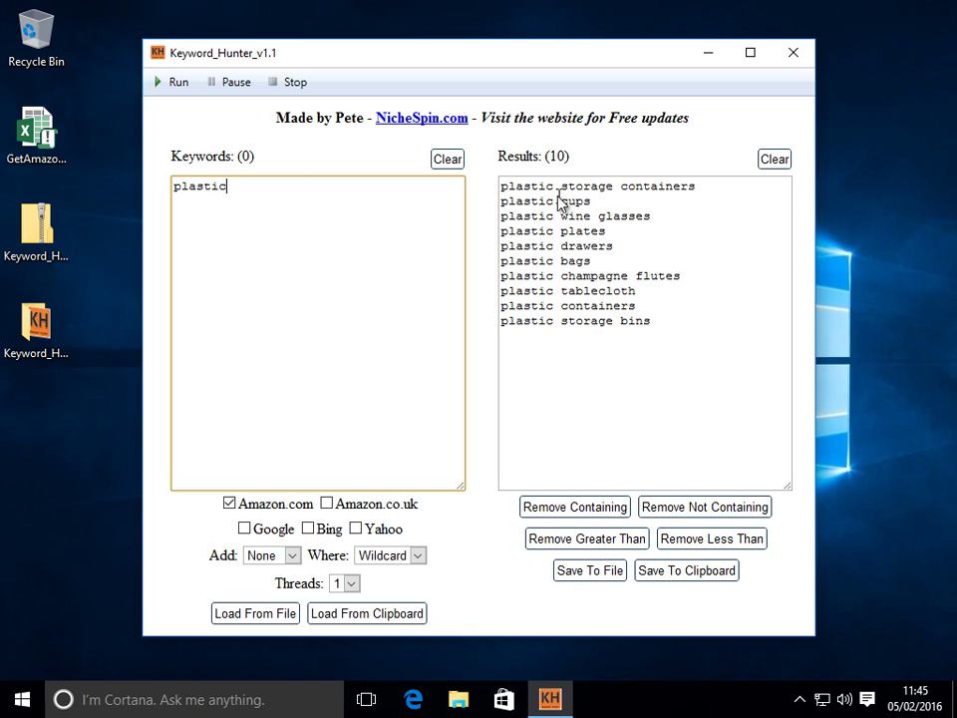
Add metal and iron as seed keywords and rerun to get 30 suggestions.
{"action": "key", "text": "Return"}
{"action": "type", "text": "metal"}
{"action": "key", "text": "Return"}
{"action": "type", "text": "iron"}
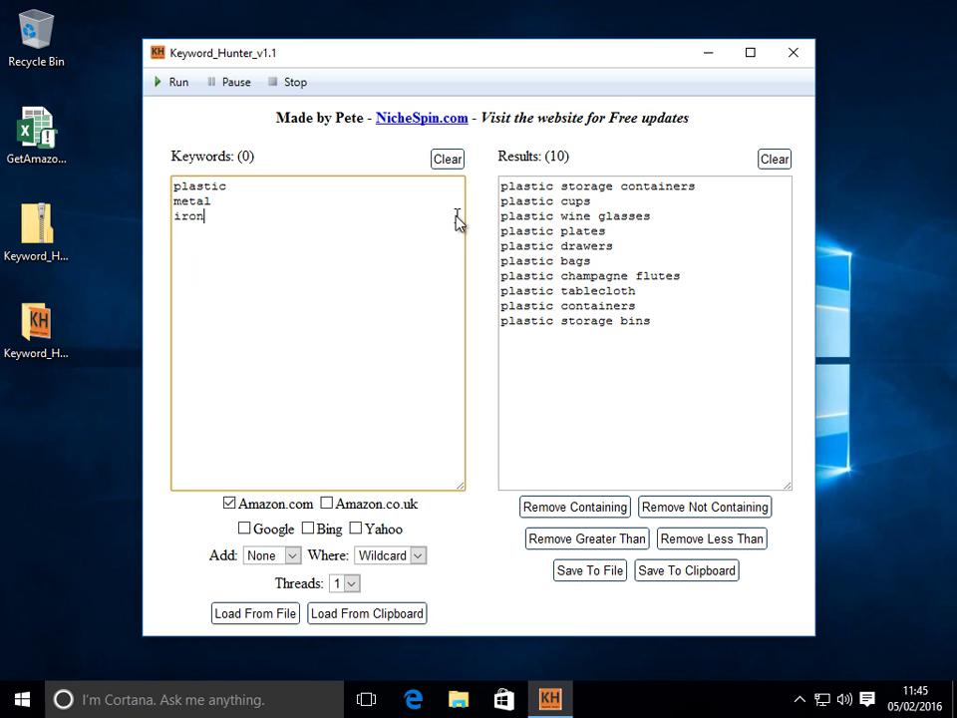
{"action": "left_click", "coordinate": [179, 88]}
{"action": "left_click", "coordinate": [511, 410]}
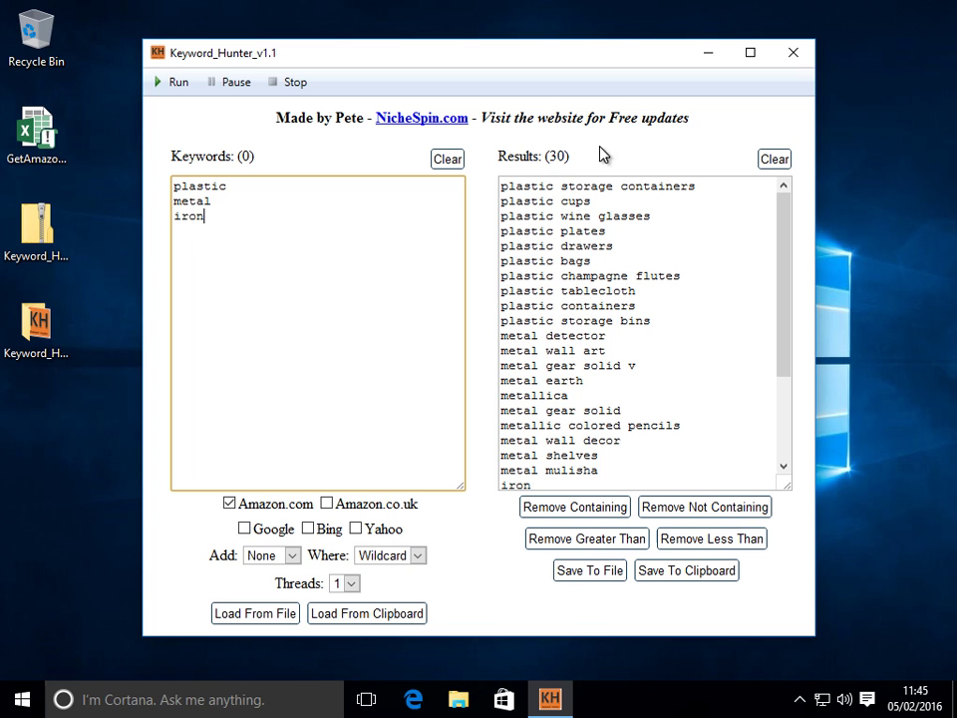
Enable Google alongside Amazon.com and rerun for 50 combined suggestions for plastic, metal and iron.
{"action": "left_click", "coordinate": [249, 534]}
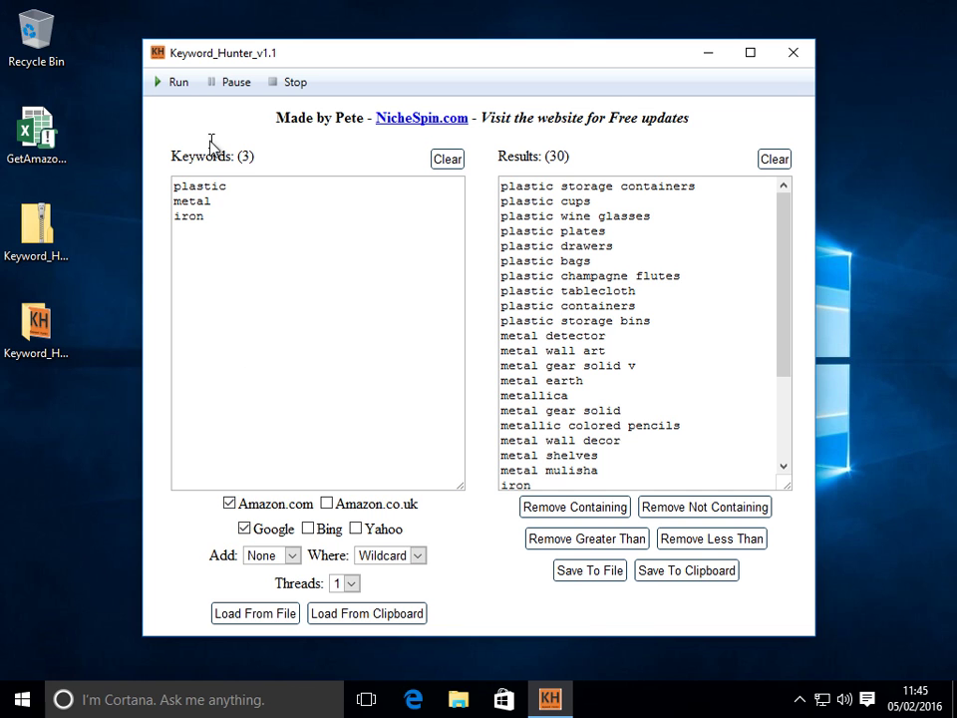
{"action": "left_click", "coordinate": [179, 84]}
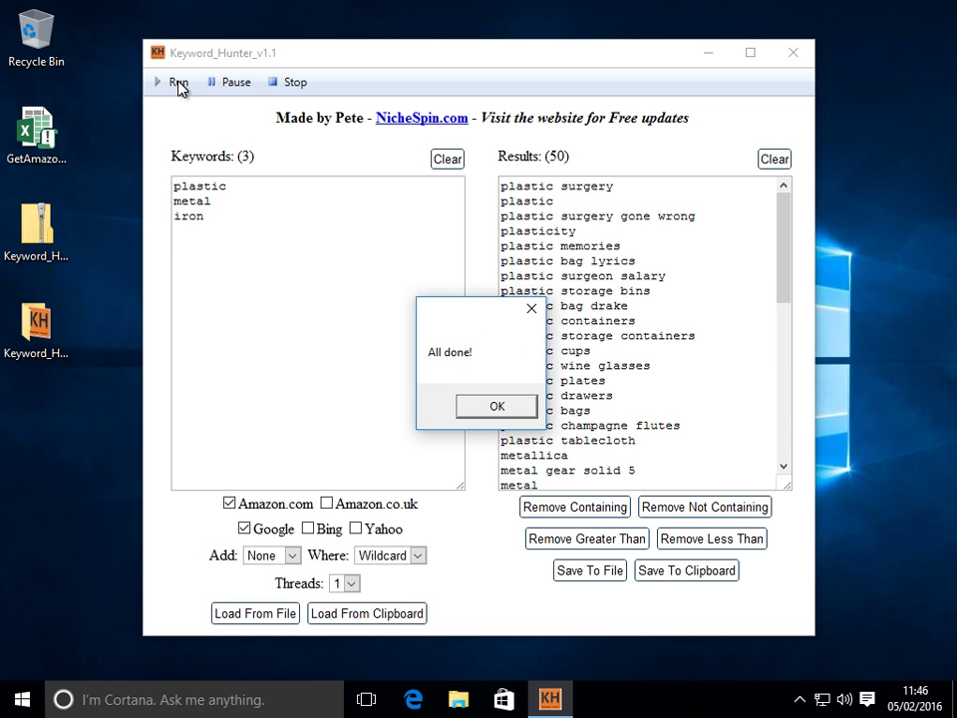
{"action": "left_click", "coordinate": [505, 411]}
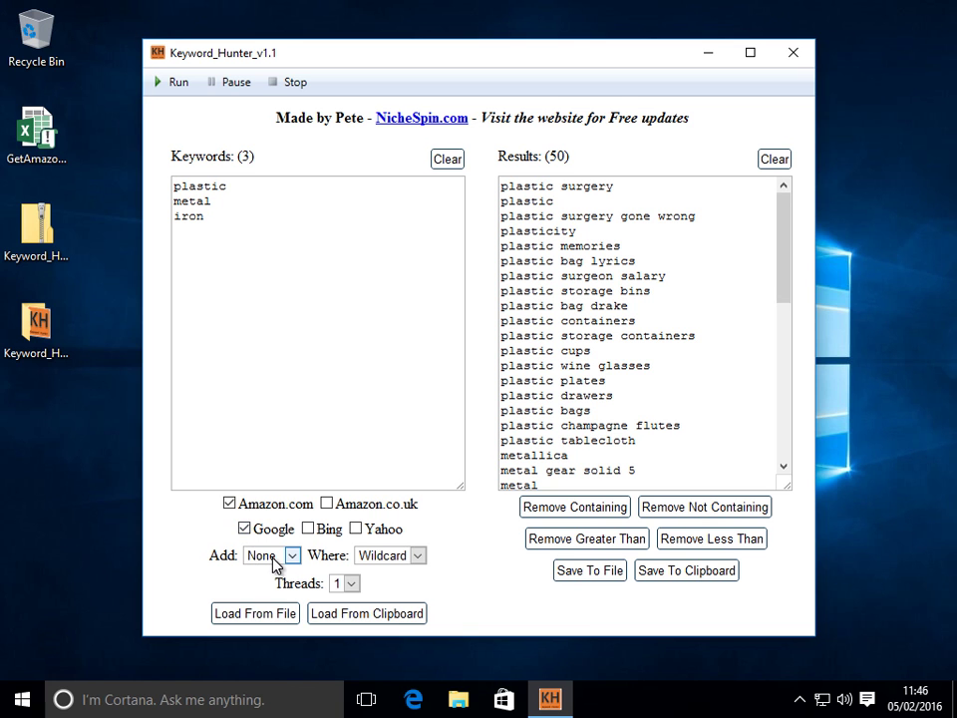
Turn off Google as a suggestion source.
{"action": "left_click", "coordinate": [245, 530]}
{"action": "left_click", "coordinate": [279, 557]}
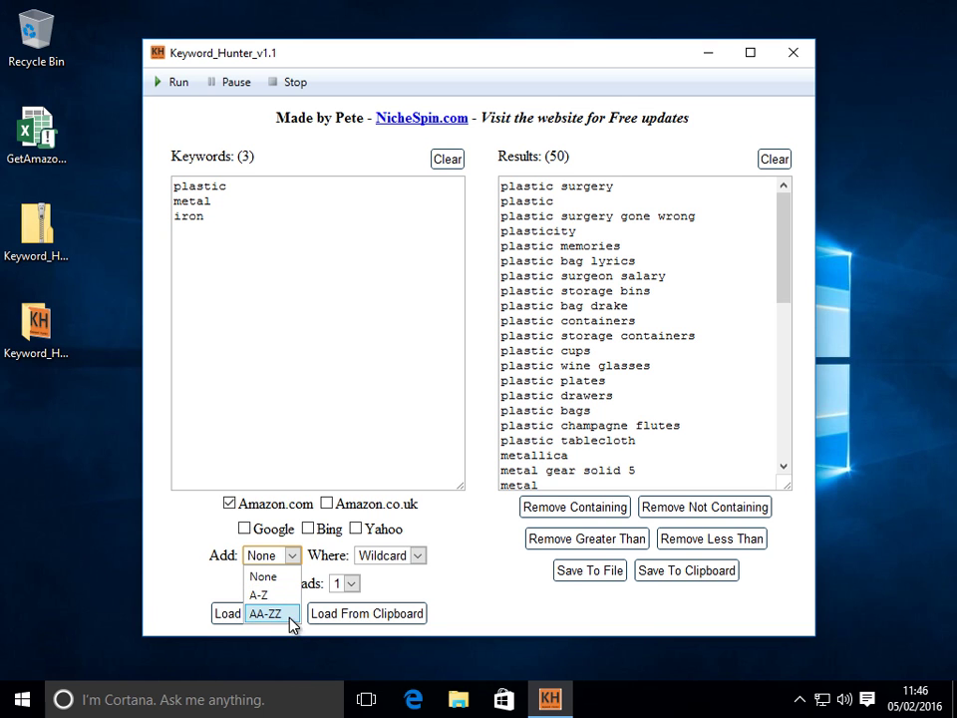
{"action": "left_click", "coordinate": [265, 189]}
{"action": "left_click", "coordinate": [250, 203]}
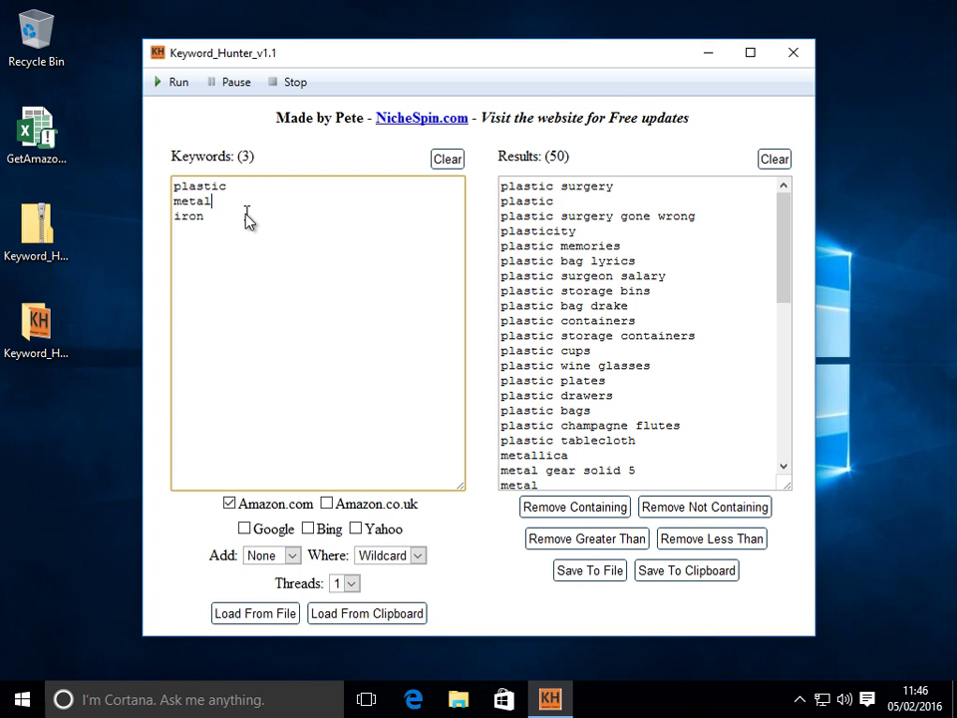
{"action": "left_click", "coordinate": [249, 215]}
Set Add to A-Z and Where to After, then run for 779 suggestions.
{"action": "left_click", "coordinate": [289, 555]}
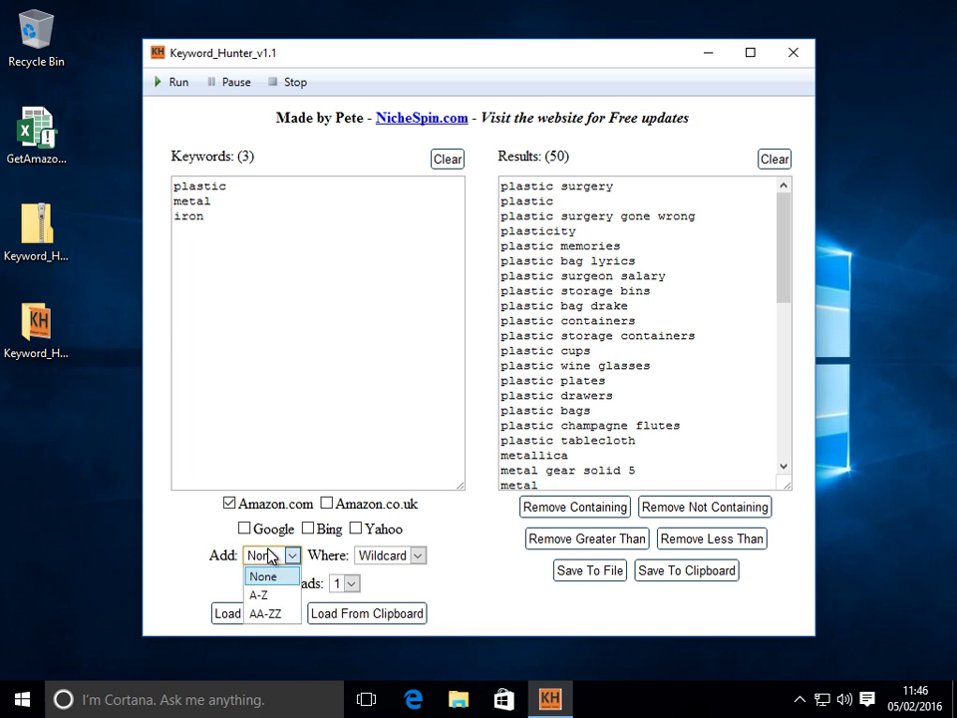
{"action": "left_click", "coordinate": [265, 596]}
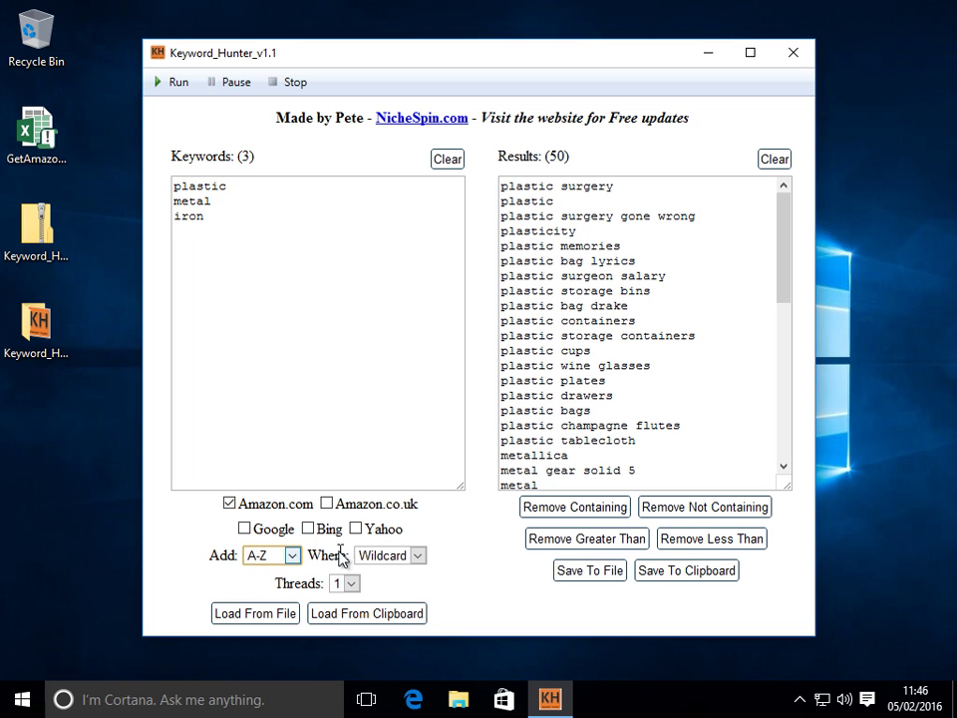
{"action": "left_click", "coordinate": [391, 559]}
{"action": "left_click", "coordinate": [388, 576]}
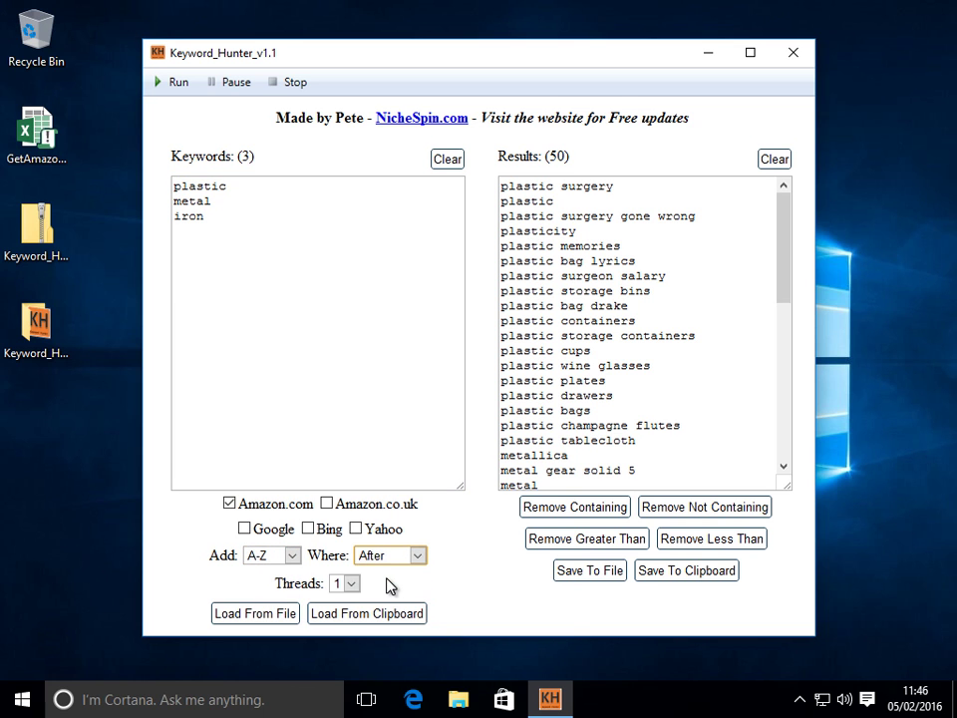
{"action": "left_click", "coordinate": [177, 82]}
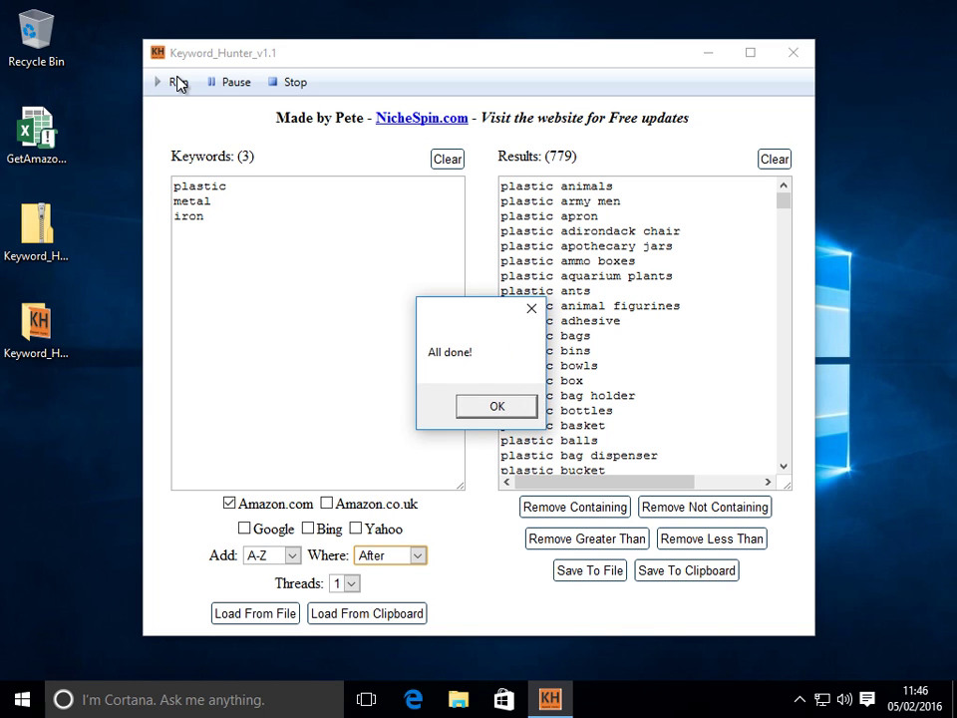
{"action": "left_click", "coordinate": [514, 417]}
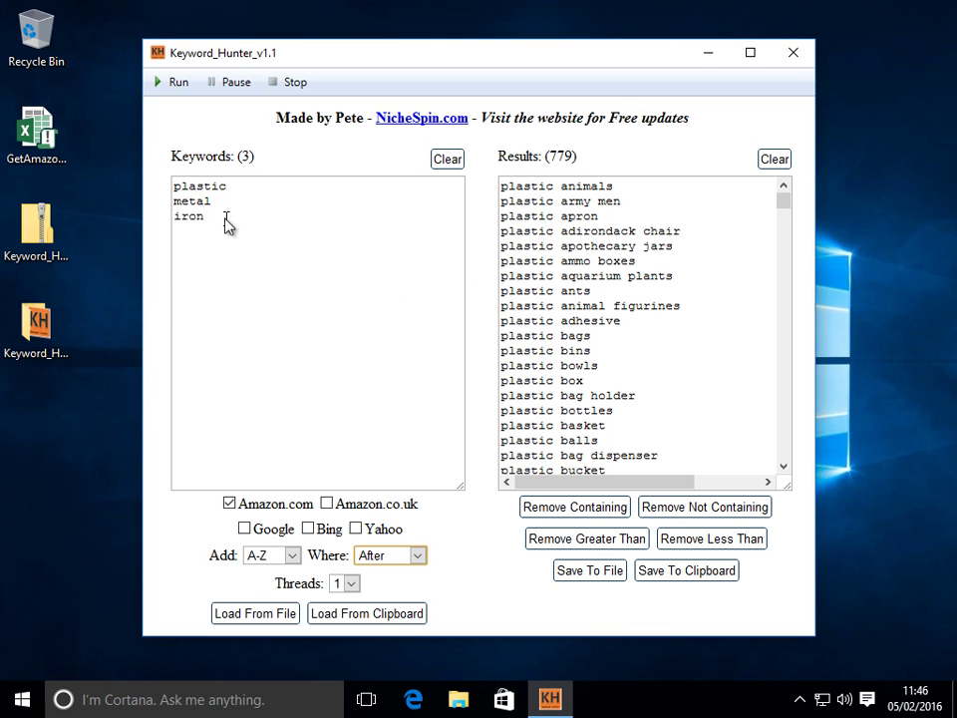
Delete metal and iron, leaving plastic as the only seed, and rerun.
{"action": "left_click_drag", "start_coordinate": [246, 187], "coordinate": [248, 255]}
{"action": "key", "text": "BackSpace"}
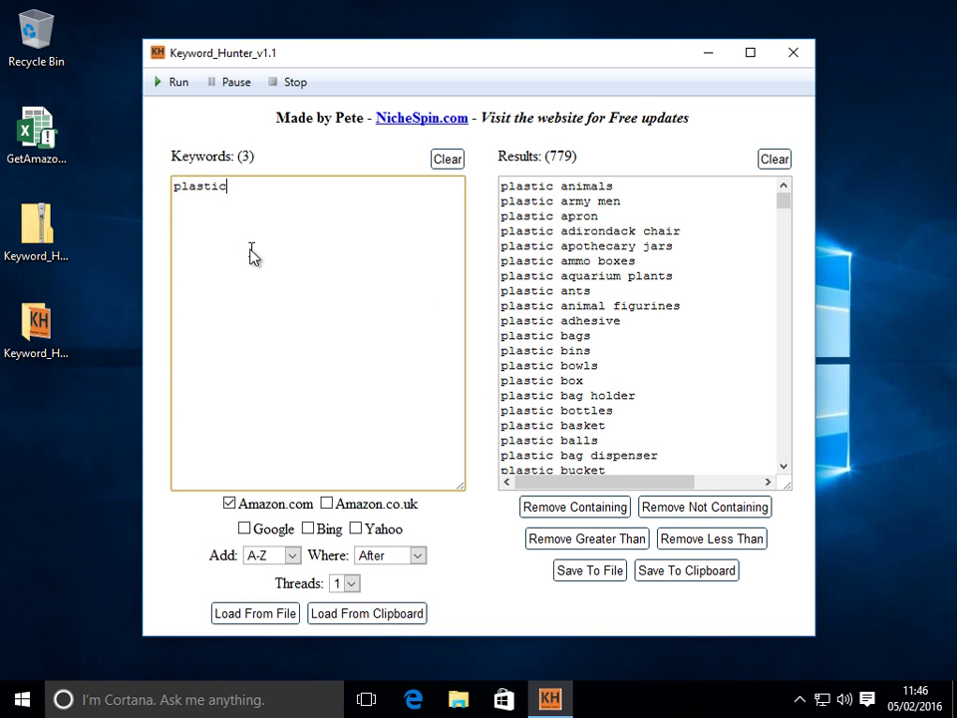
{"action": "left_click", "coordinate": [174, 82]}
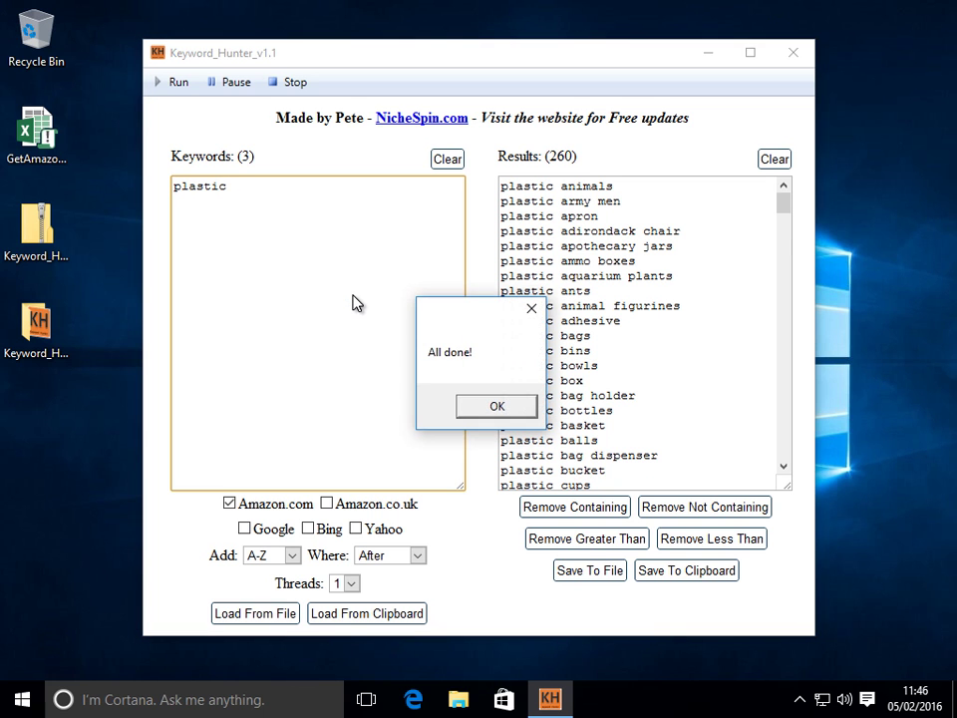
{"action": "left_click", "coordinate": [498, 405]}
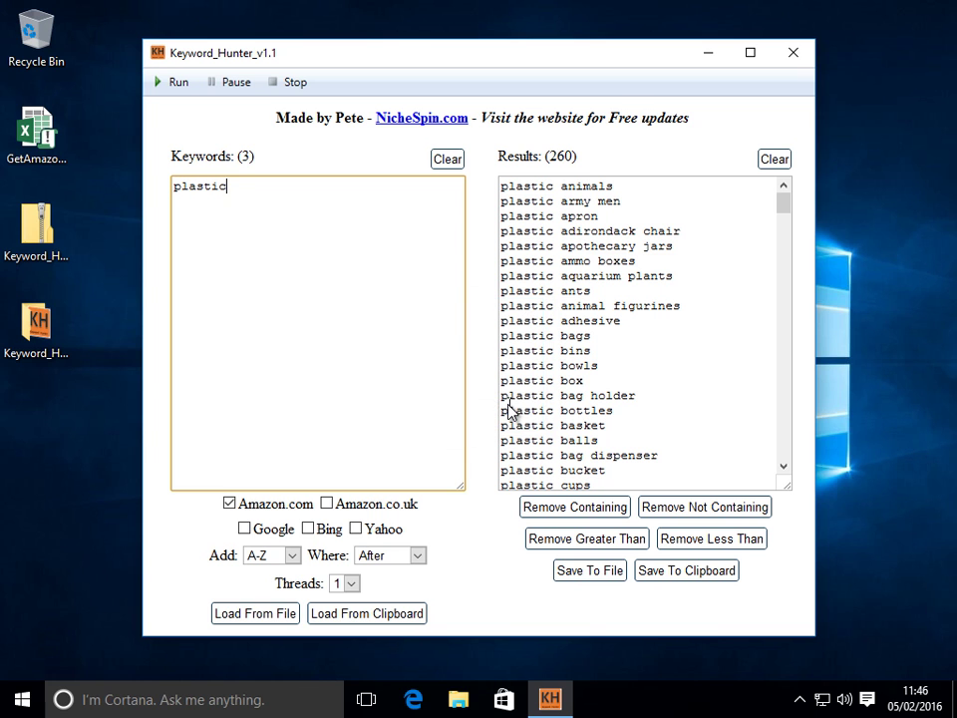
Place the added letters before plastic and rerun, yielding 23 suggestions.
{"action": "left_click", "coordinate": [387, 557]}
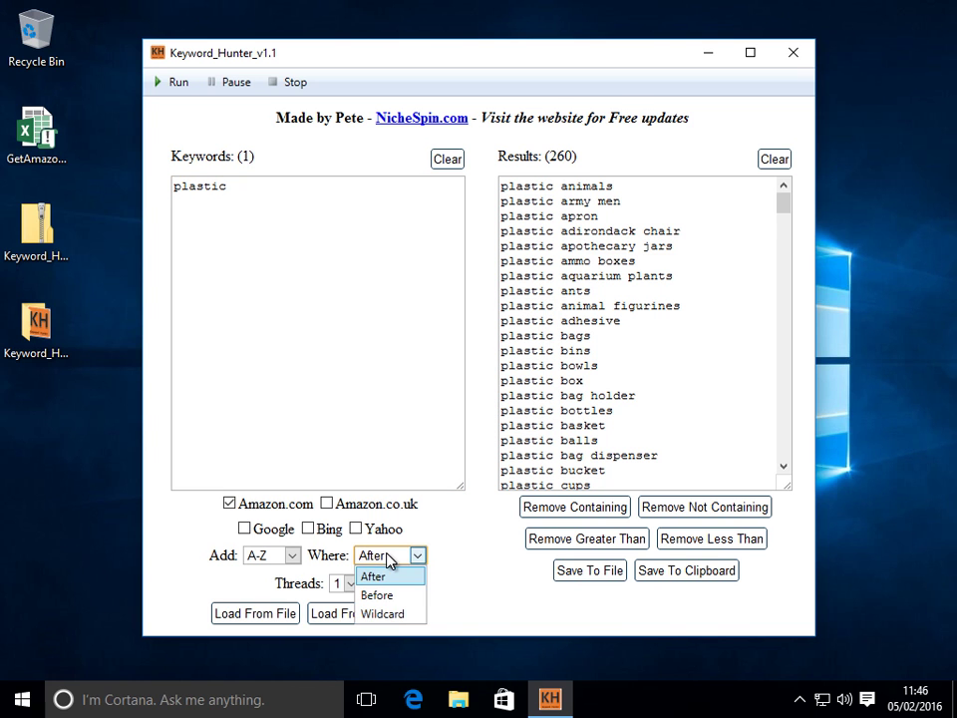
{"action": "left_click", "coordinate": [392, 604]}
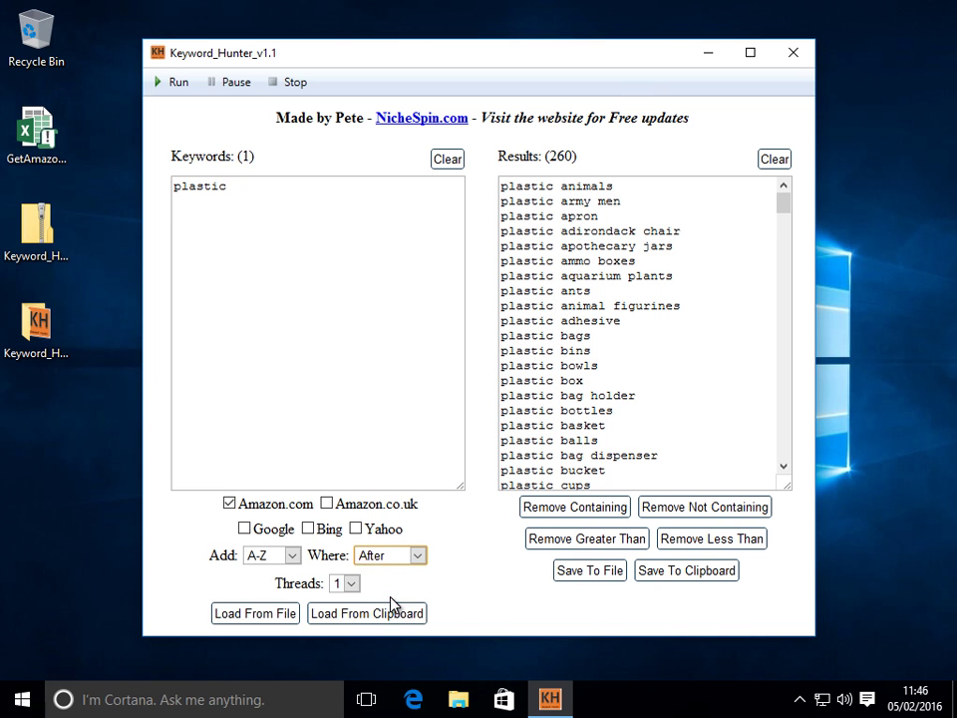
{"action": "left_click", "coordinate": [173, 194]}
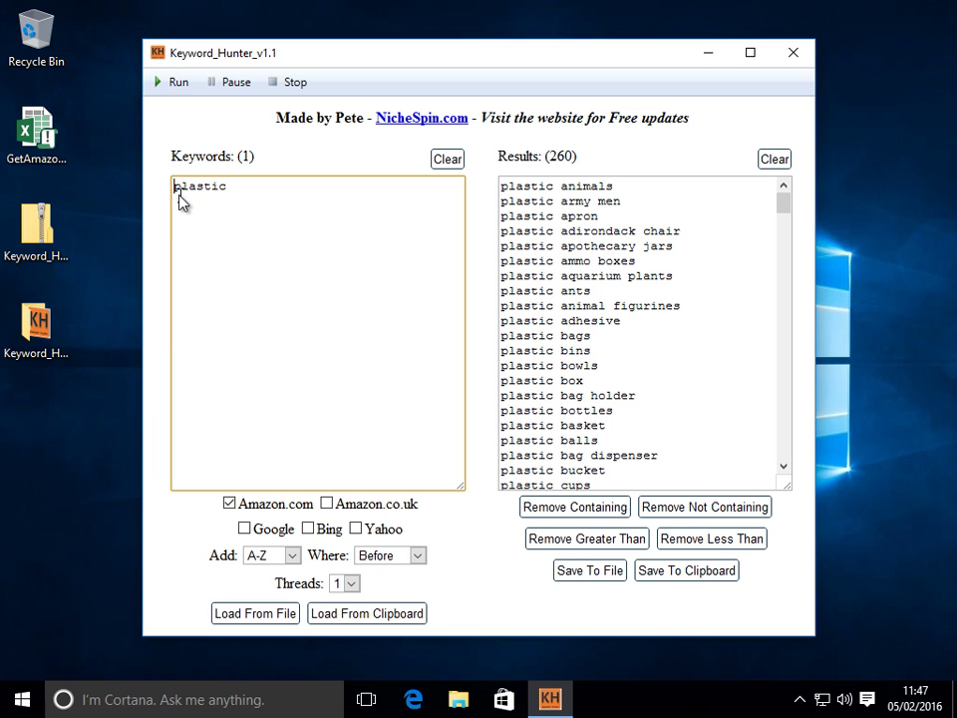
{"action": "left_click", "coordinate": [172, 81]}
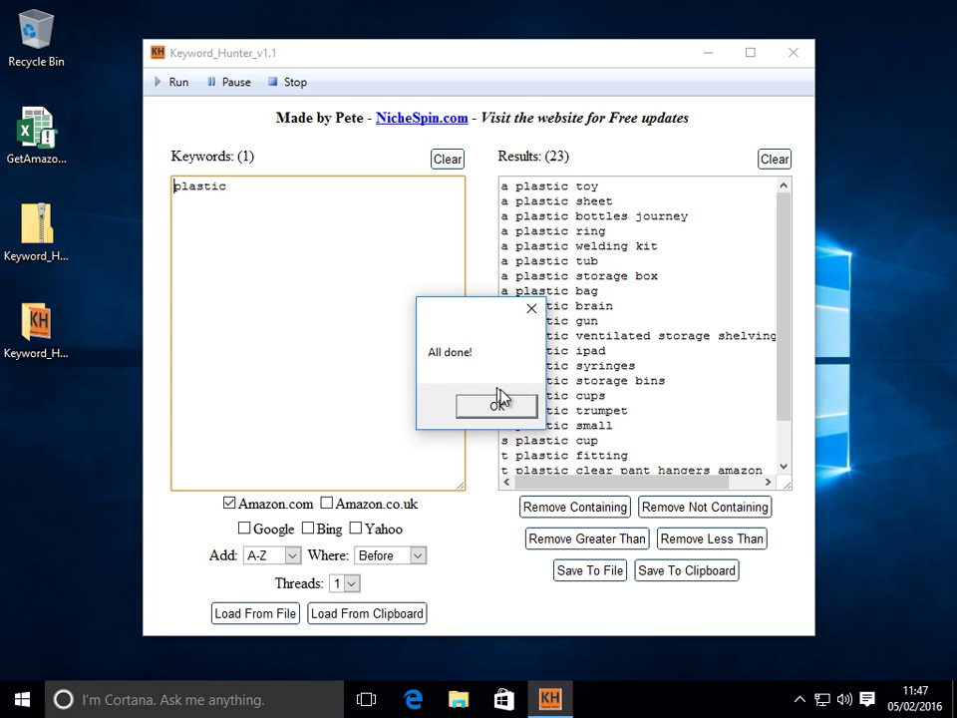
{"action": "left_click", "coordinate": [516, 406]}
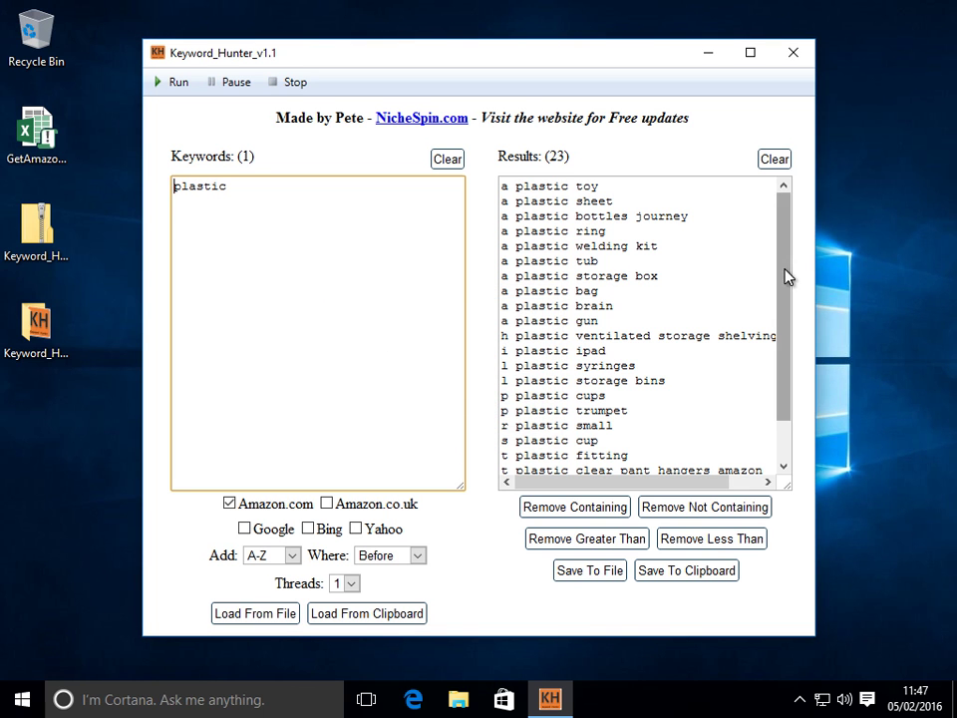
{"action": "left_click_drag", "start_coordinate": [788, 275], "coordinate": [784, 229]}
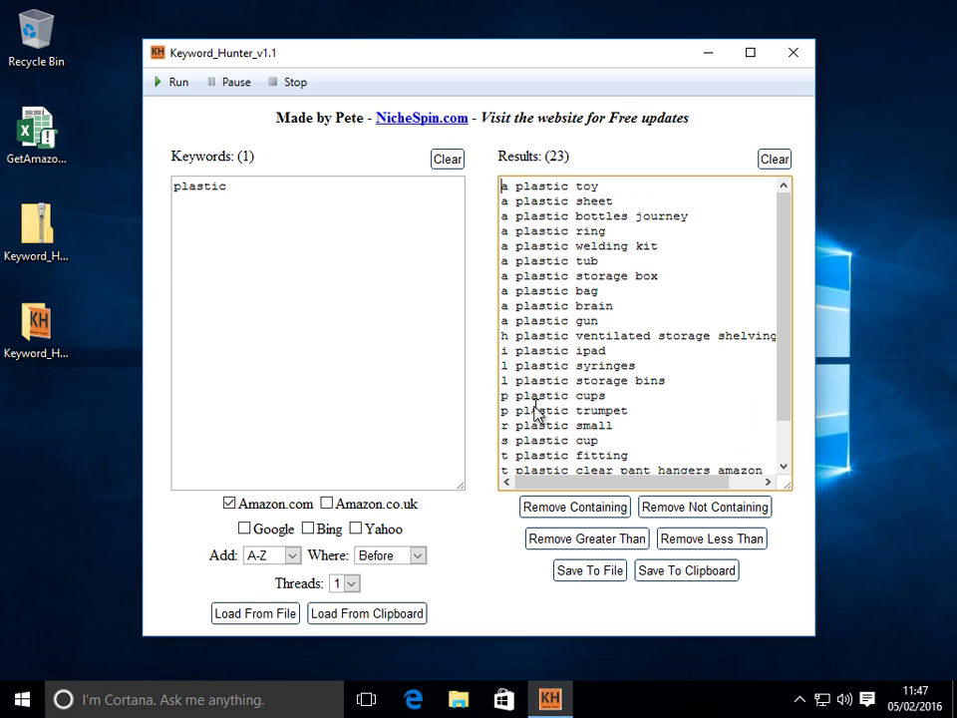
{"action": "left_click", "coordinate": [379, 559]}
Switch letter position to Wildcard and change the seed to 'plastic glasses'.
{"action": "left_click", "coordinate": [392, 615]}
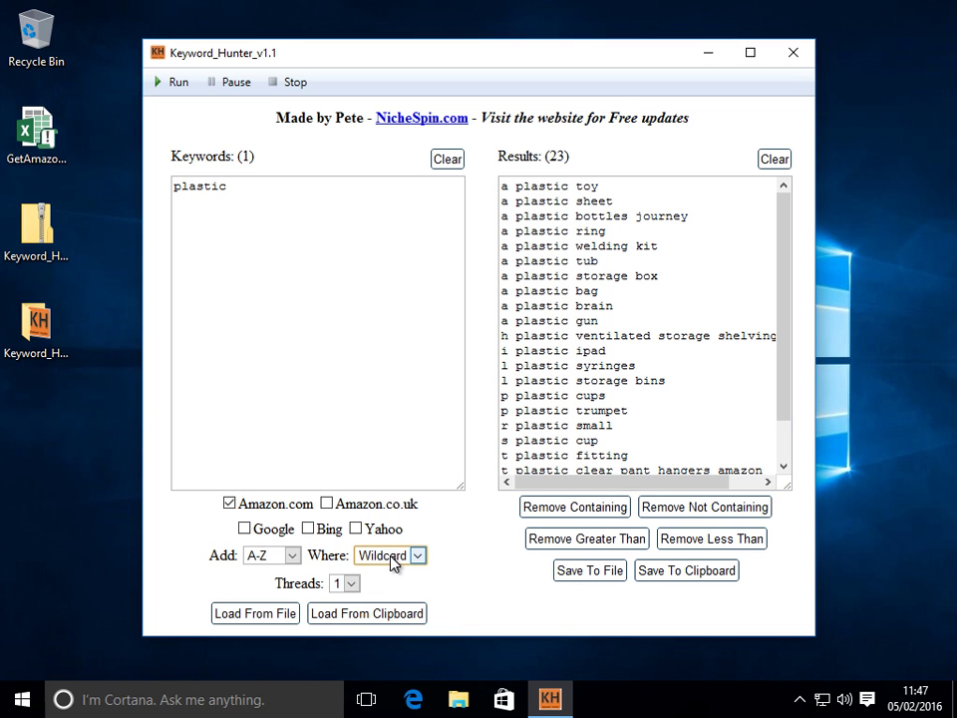
{"action": "left_click", "coordinate": [253, 188]}
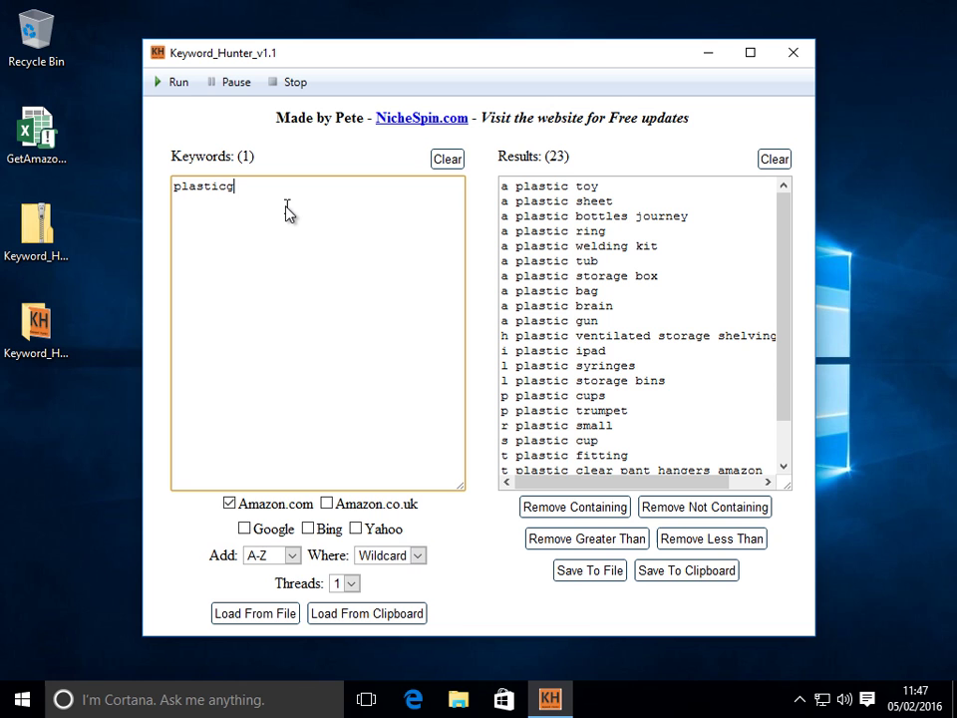
{"action": "type", "text": "g"}
{"action": "key", "text": "BackSpace"}
{"action": "type", "text": "glasses"}
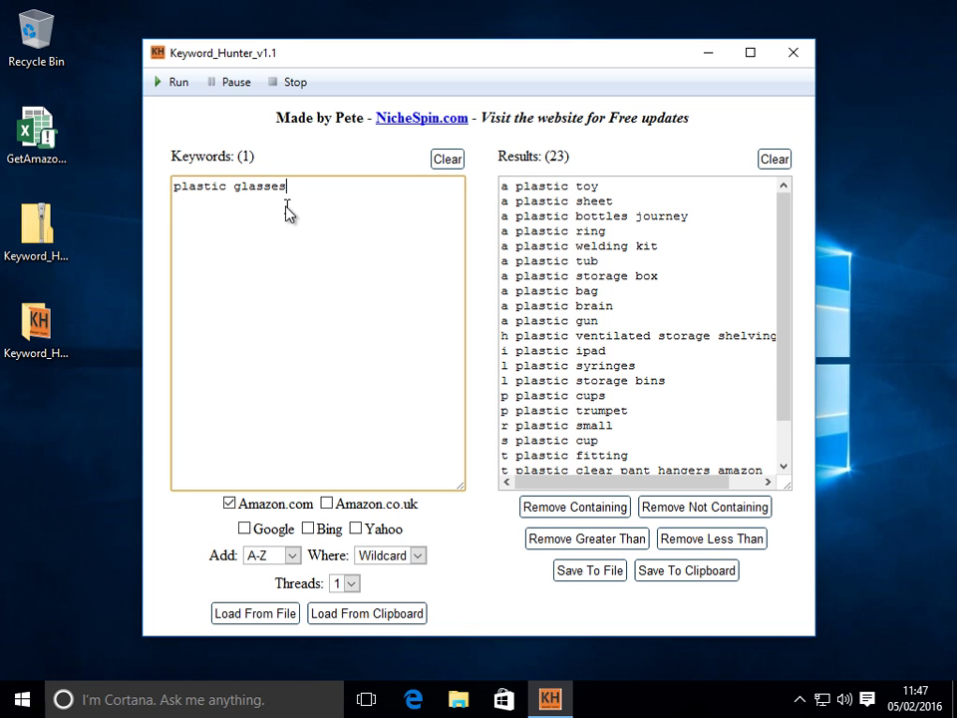
Set Where to After and Add to None, then run for 10 suggestions.
{"action": "left_click", "coordinate": [418, 556]}
{"action": "left_click", "coordinate": [399, 578]}
{"action": "left_click", "coordinate": [284, 555]}
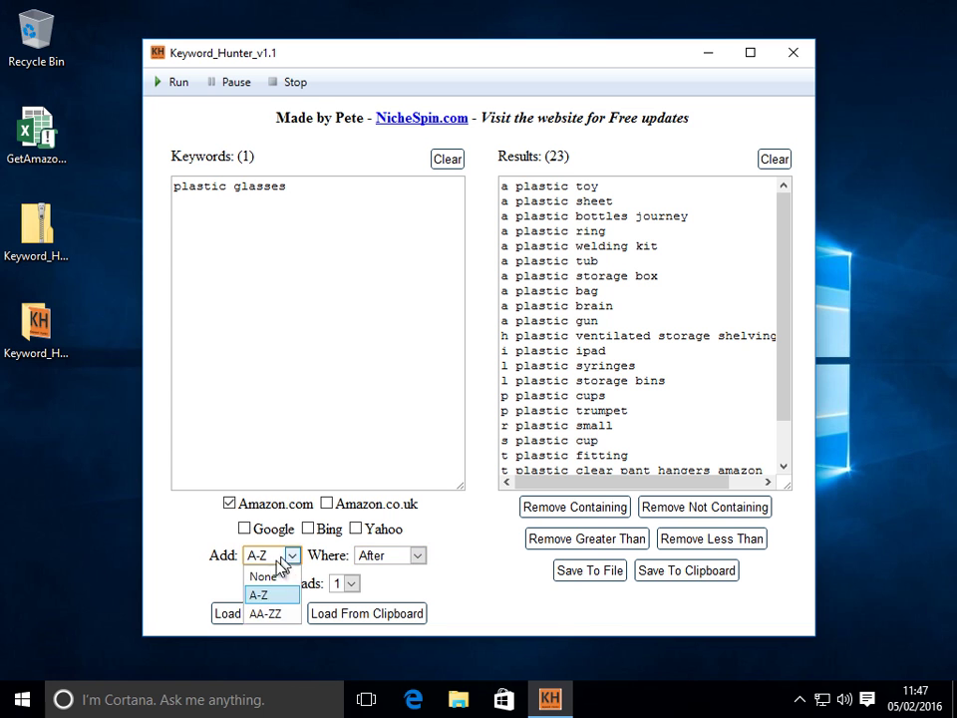
{"action": "left_click", "coordinate": [269, 576]}
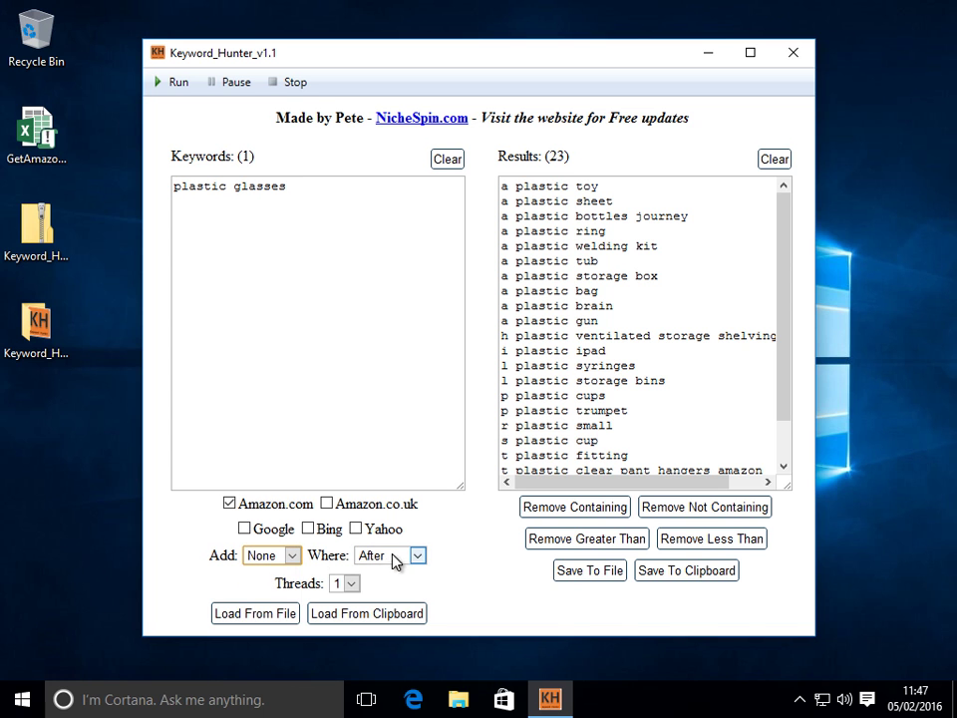
{"action": "left_click", "coordinate": [172, 83]}
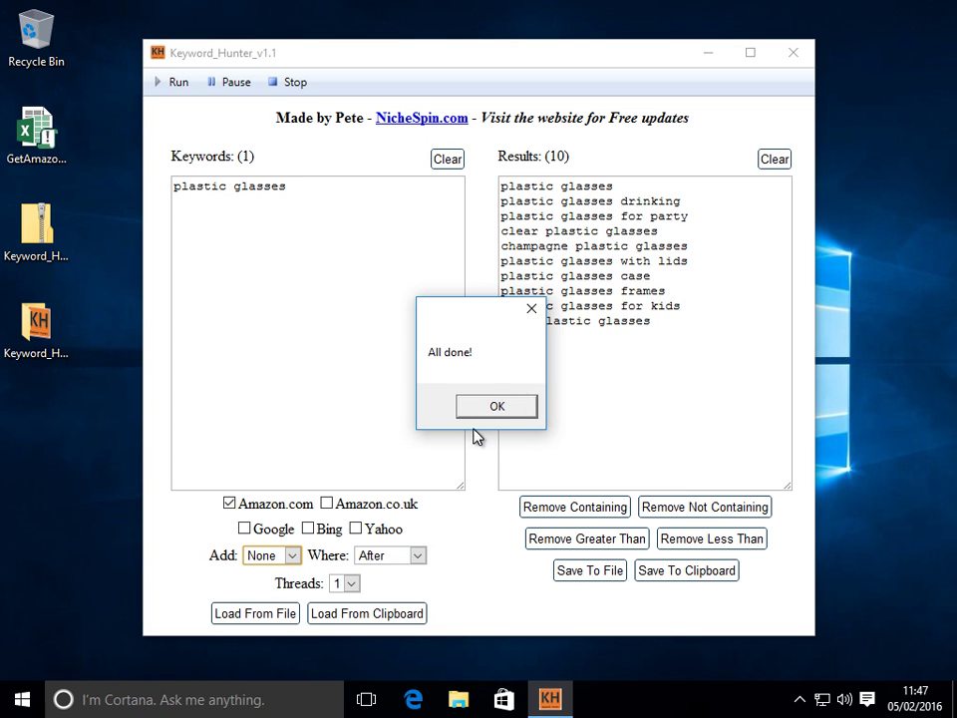
{"action": "left_click", "coordinate": [492, 406]}
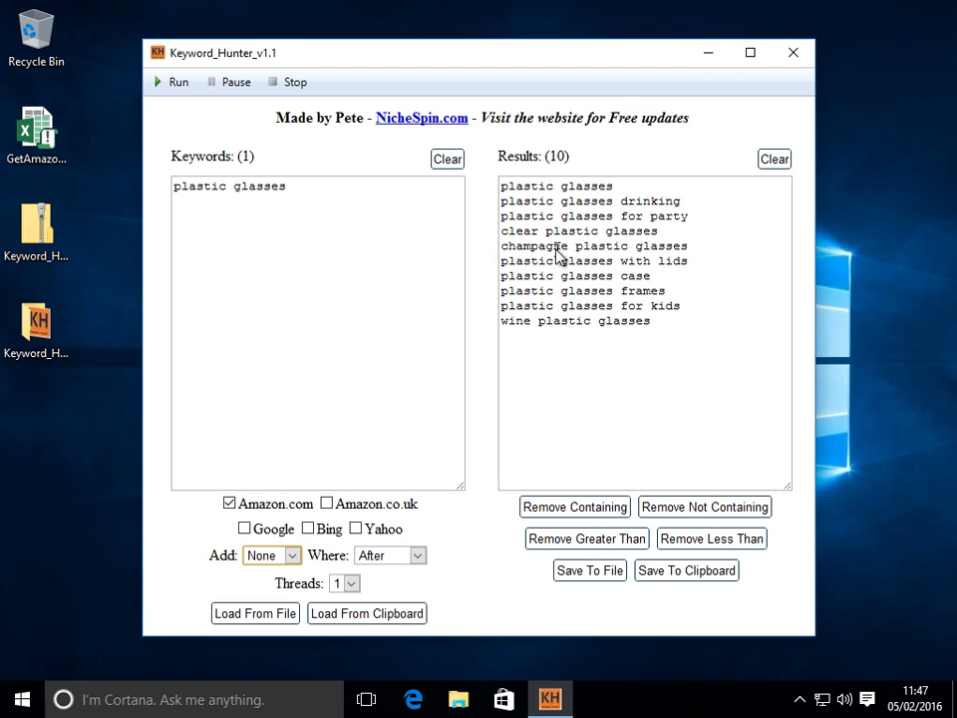
Run a Wildcard search on 'plastic glasses *' for 10 suggestions, then reset placement to After.
{"action": "left_click", "coordinate": [312, 189]}
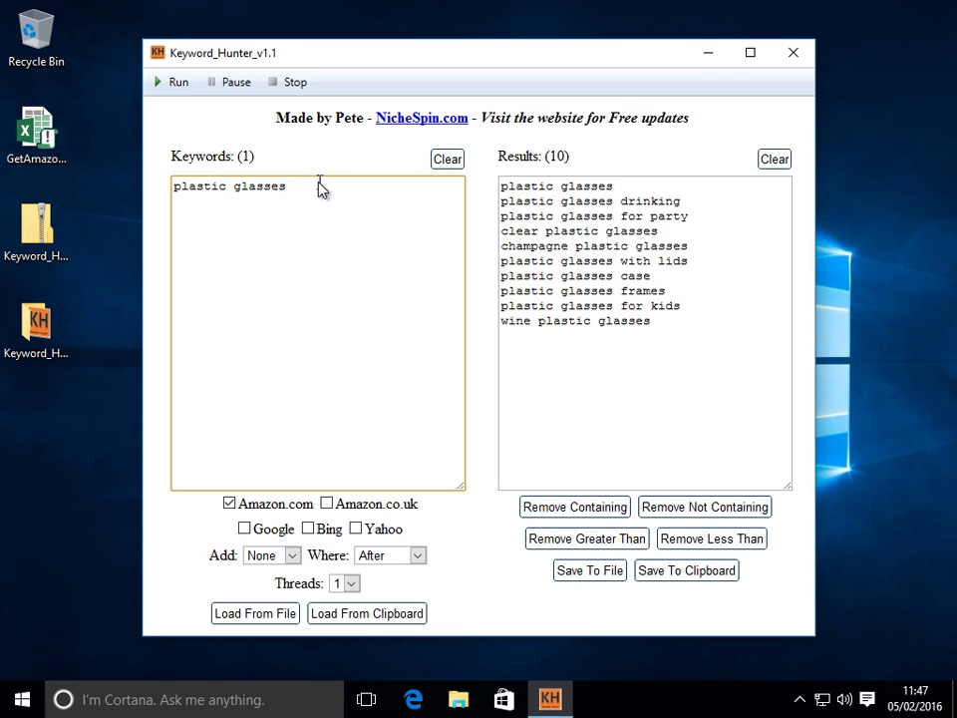
{"action": "type", "text": "*"}
{"action": "left_click", "coordinate": [401, 558]}
{"action": "left_click", "coordinate": [408, 615]}
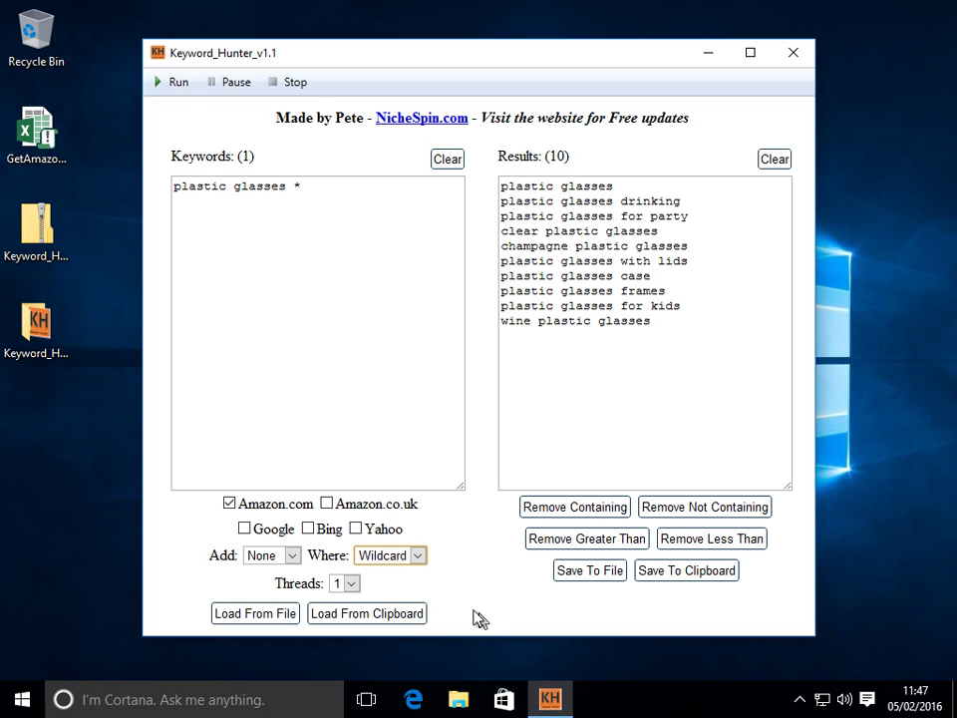
{"action": "left_click", "coordinate": [178, 84]}
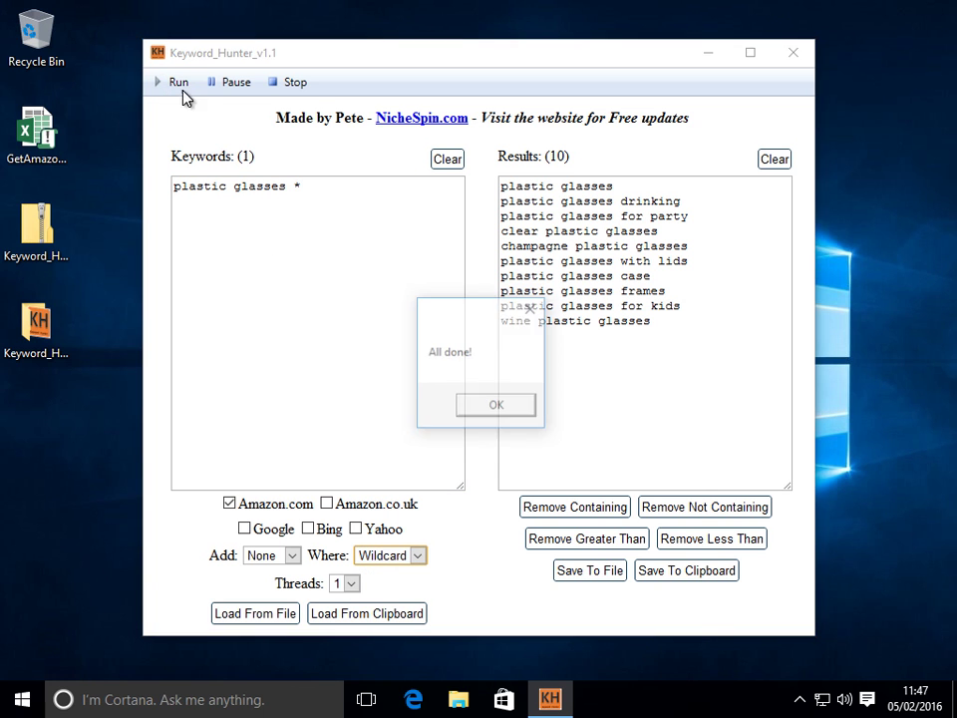
{"action": "left_click", "coordinate": [518, 408]}
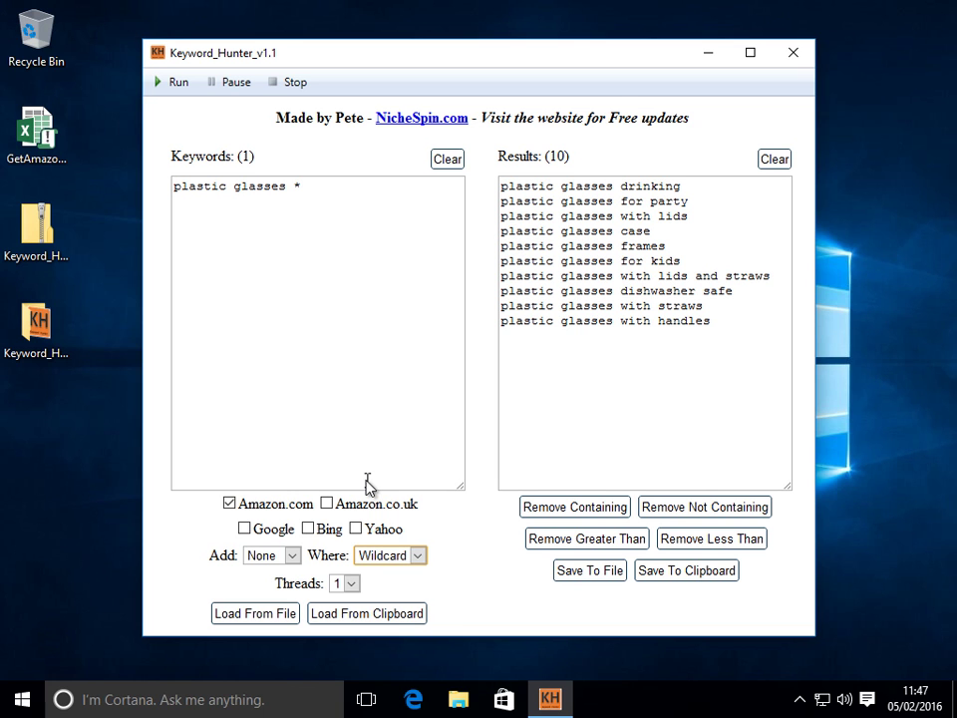
{"action": "left_click", "coordinate": [419, 555]}
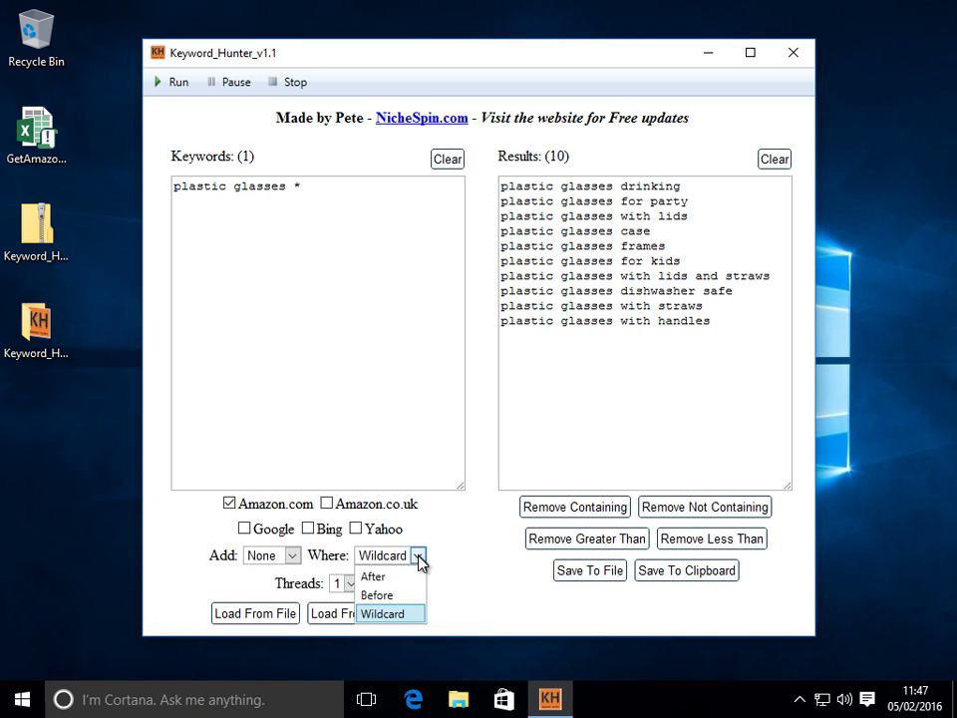
{"action": "left_click", "coordinate": [419, 556]}
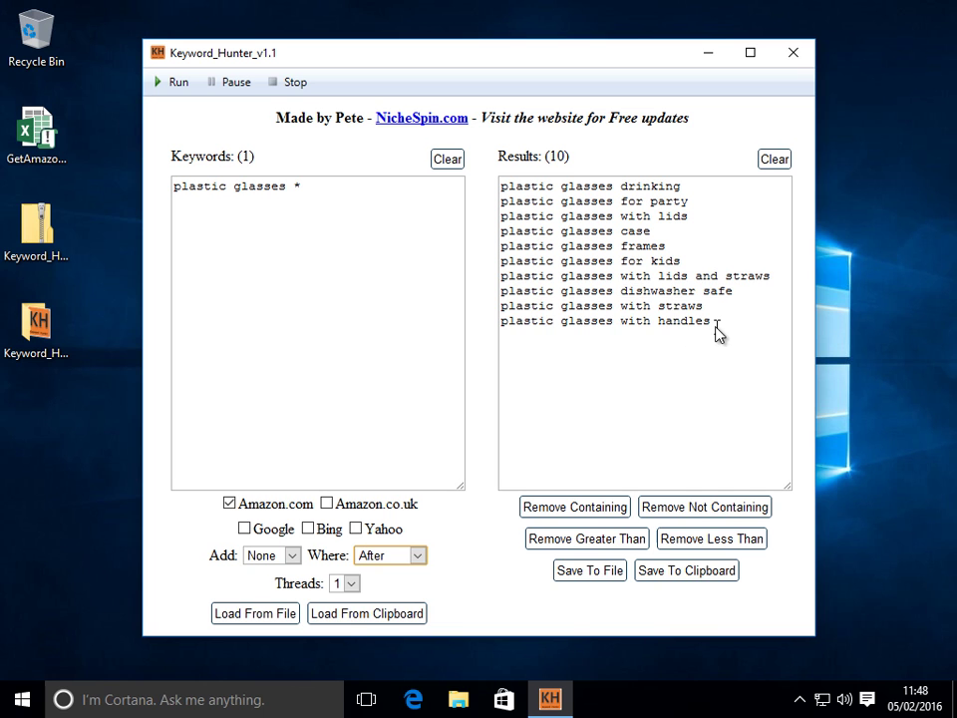
Copy the last four results, such as 'plastic glasses with handles', and load them as keywords.
{"action": "left_click_drag", "start_coordinate": [718, 332], "coordinate": [502, 279]}
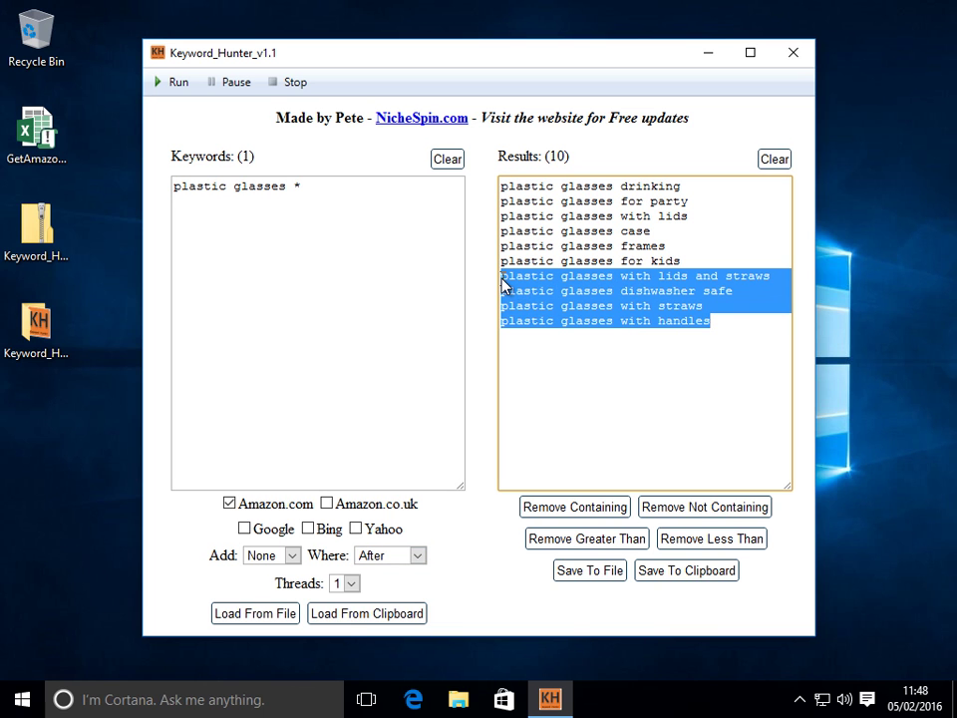
{"action": "left_click", "coordinate": [671, 579]}
{"action": "left_click", "coordinate": [495, 392]}
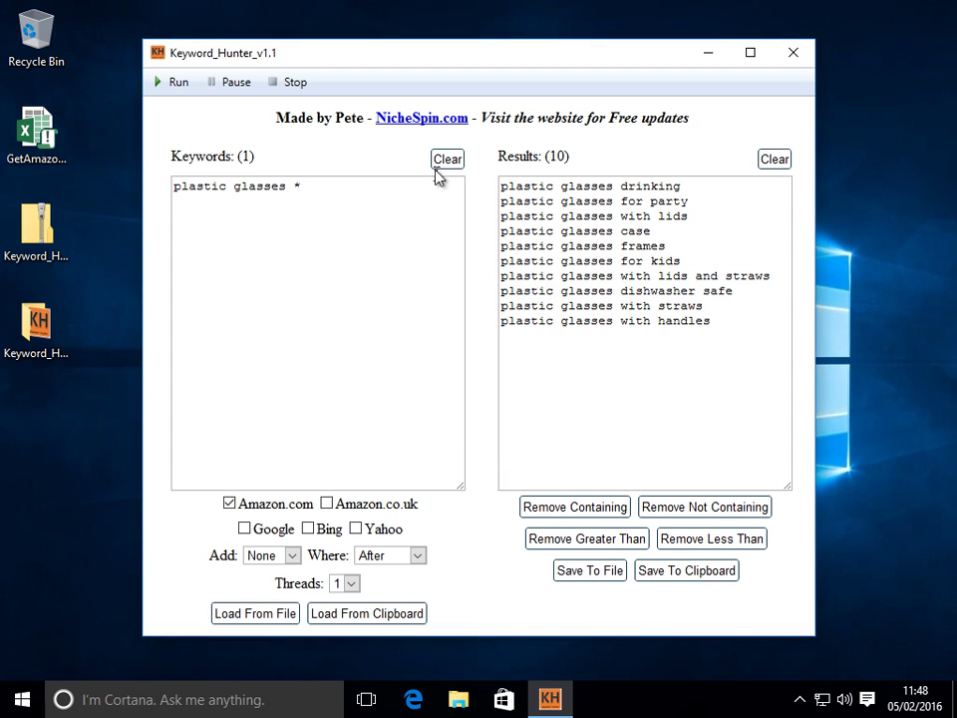
{"action": "left_click", "coordinate": [443, 161]}
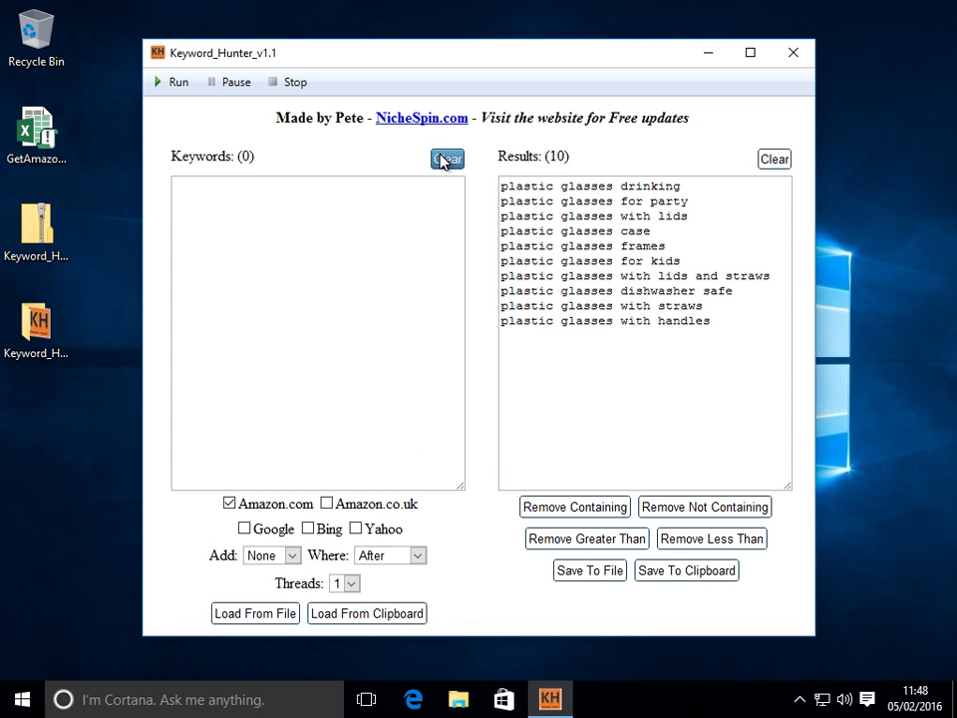
{"action": "left_click", "coordinate": [340, 619]}
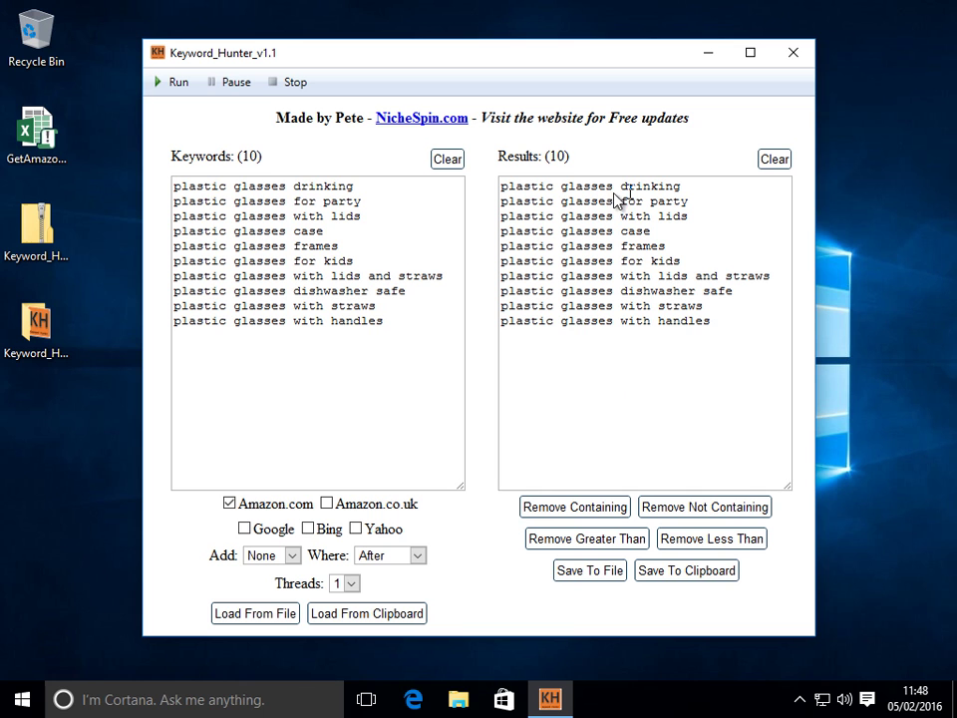
{"action": "left_click_drag", "start_coordinate": [711, 323], "coordinate": [501, 286]}
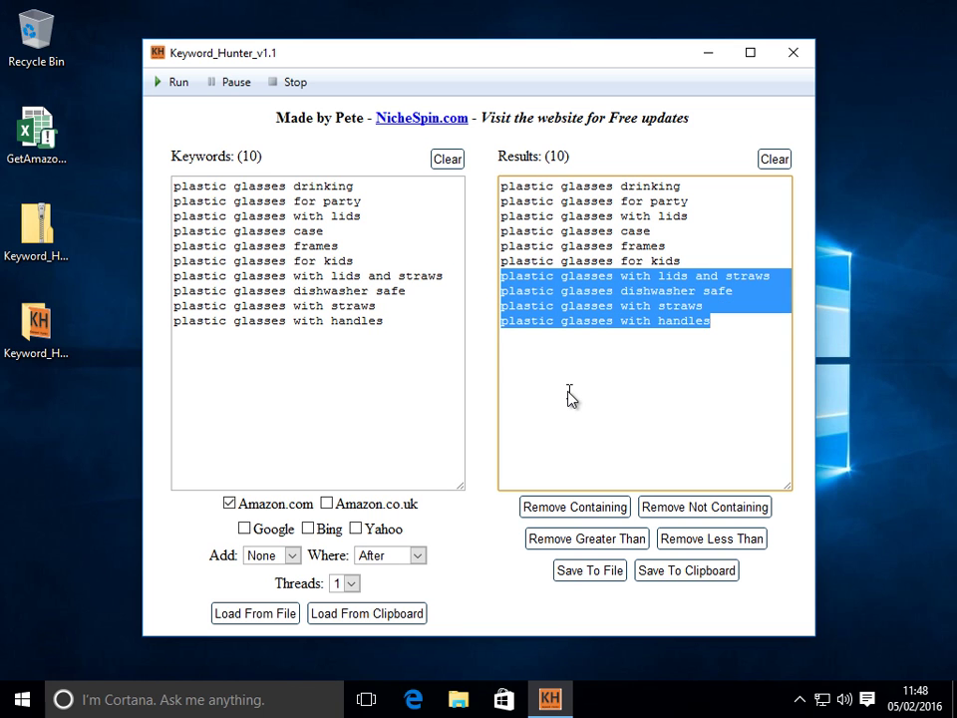
{"action": "left_click", "coordinate": [450, 160]}
{"action": "left_click", "coordinate": [326, 615]}
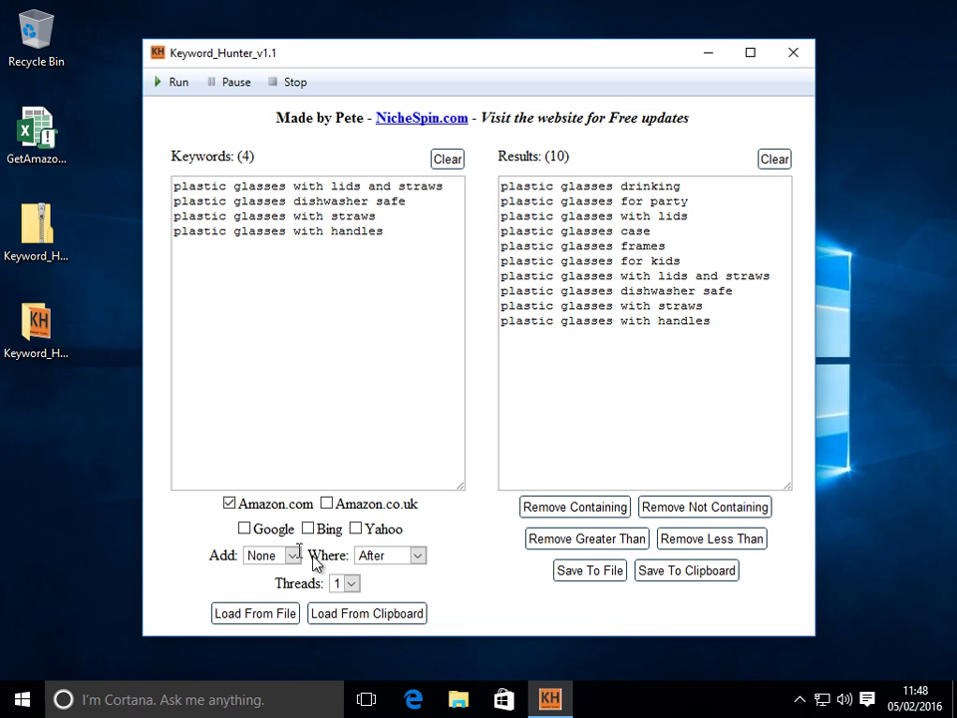
Replace the keywords with plastic, iron and metal on separate lines.
{"action": "left_click", "coordinate": [294, 191]}
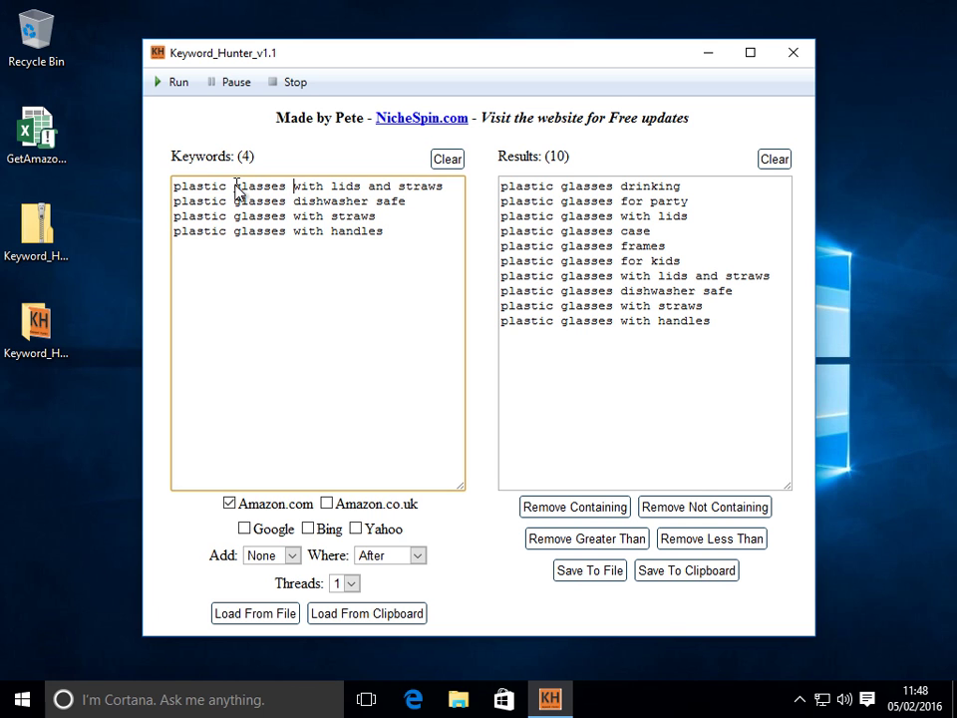
{"action": "left_click_drag", "start_coordinate": [235, 187], "coordinate": [474, 263]}
{"action": "key", "text": "Return"}
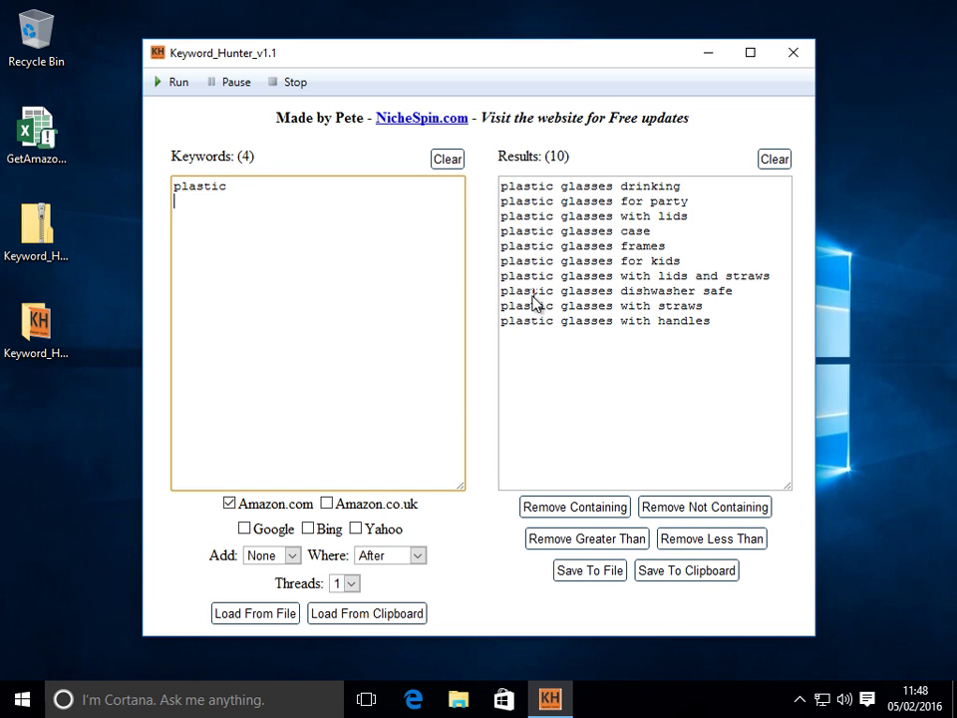
{"action": "type", "text": "iron"}
{"action": "key", "text": "Return"}
{"action": "type", "text": "metal"}
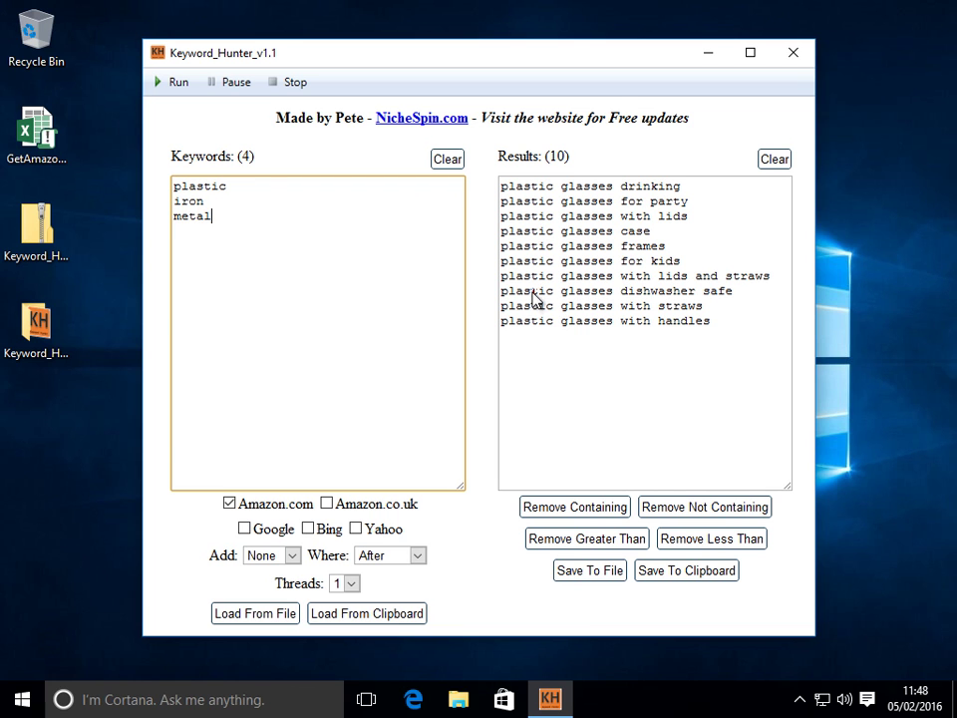
Set Add to A-Z and run for 779 suggestions.
{"action": "left_click", "coordinate": [267, 562]}
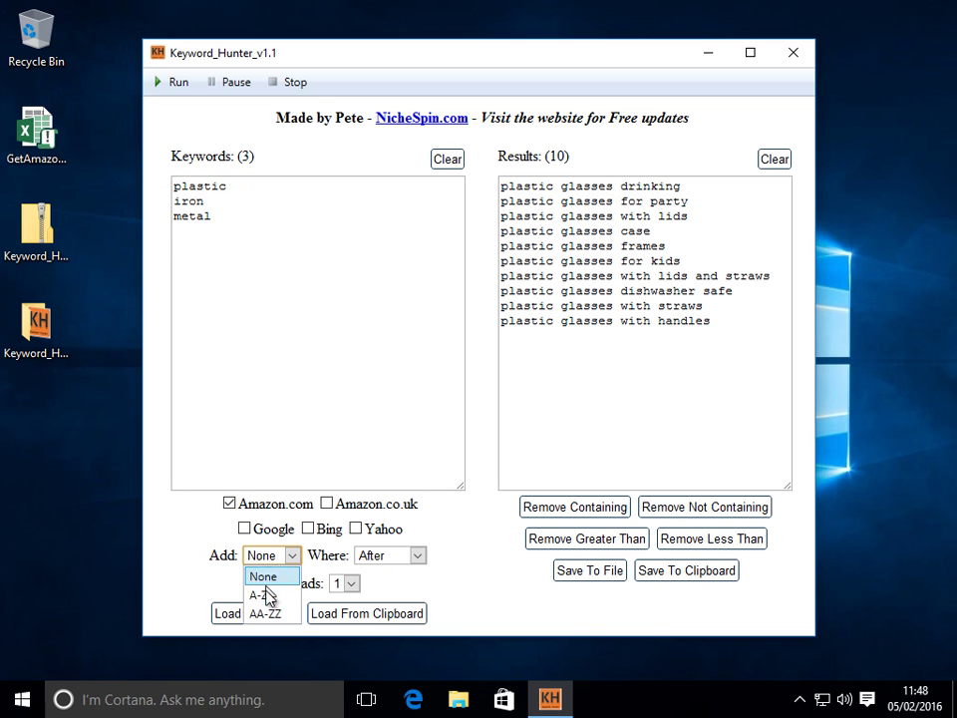
{"action": "left_click", "coordinate": [261, 594]}
{"action": "left_click", "coordinate": [178, 84]}
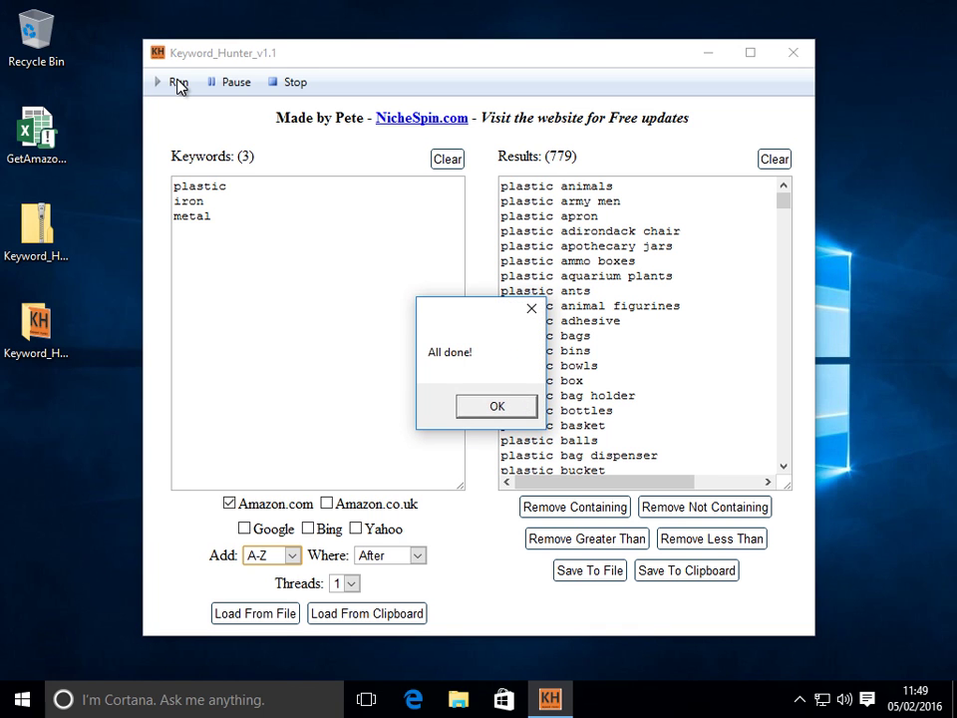
{"action": "left_click", "coordinate": [521, 409]}
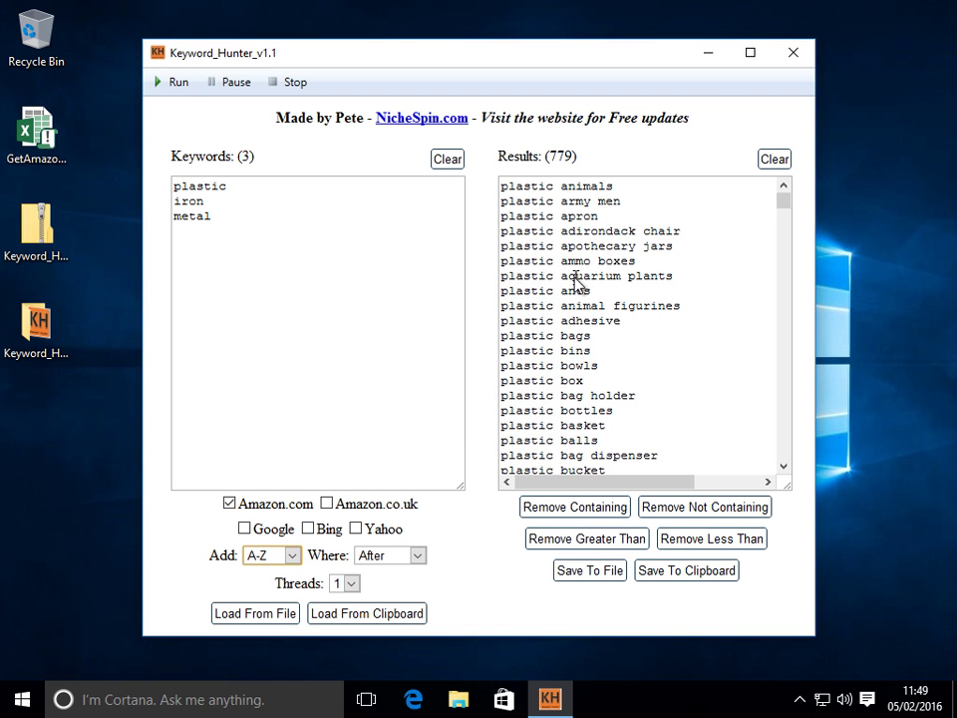
{"action": "left_click_drag", "start_coordinate": [787, 201], "coordinate": [788, 249]}
{"action": "left_click", "coordinate": [689, 379]}
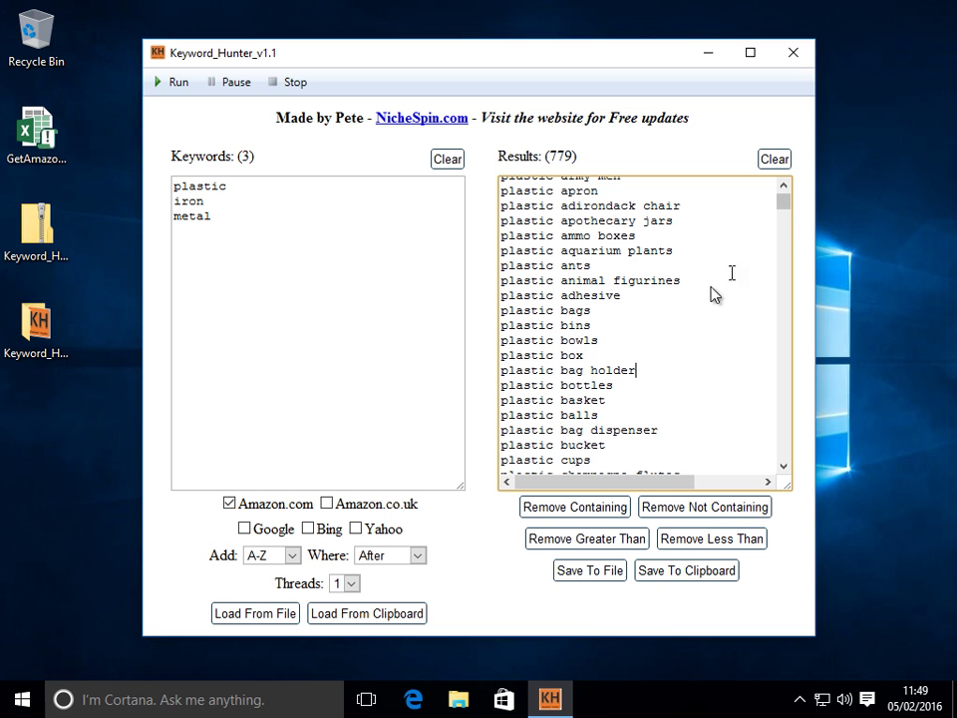
{"action": "left_click_drag", "start_coordinate": [562, 355], "coordinate": [574, 357]}
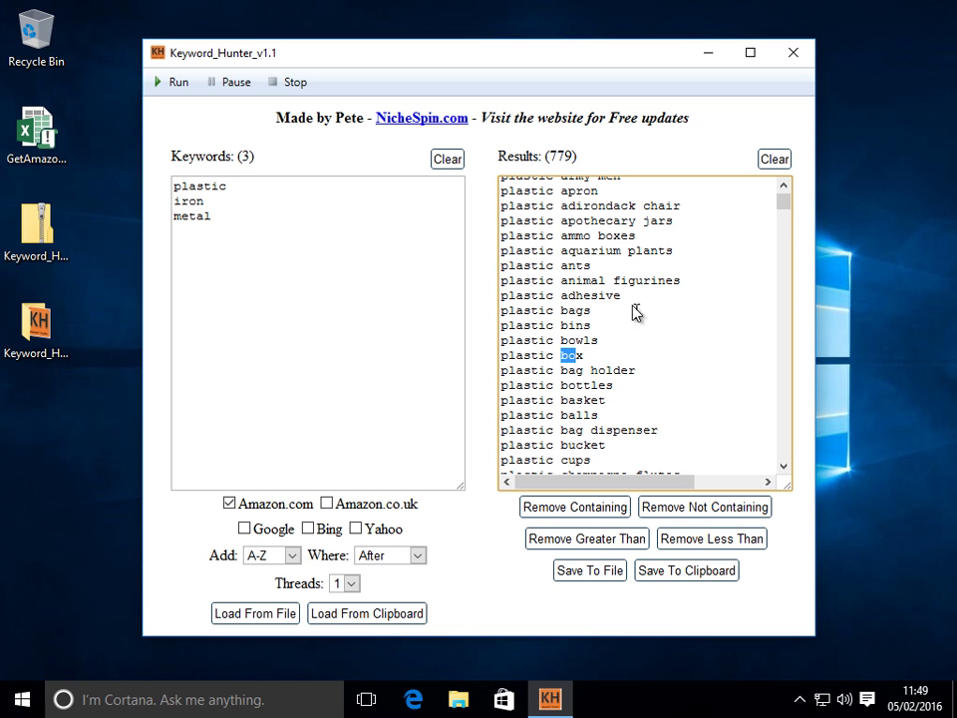
{"action": "mouse_move", "coordinate": [789, 206]}
{"action": "left_mouse_down"}
{"action": "mouse_move", "coordinate": [784, 239]}
{"action": "mouse_move", "coordinate": [784, 185]}
{"action": "left_mouse_up"}
{"action": "scroll", "coordinate": [789, 214], "scroll_direction": "down", "scroll_amount": 2}
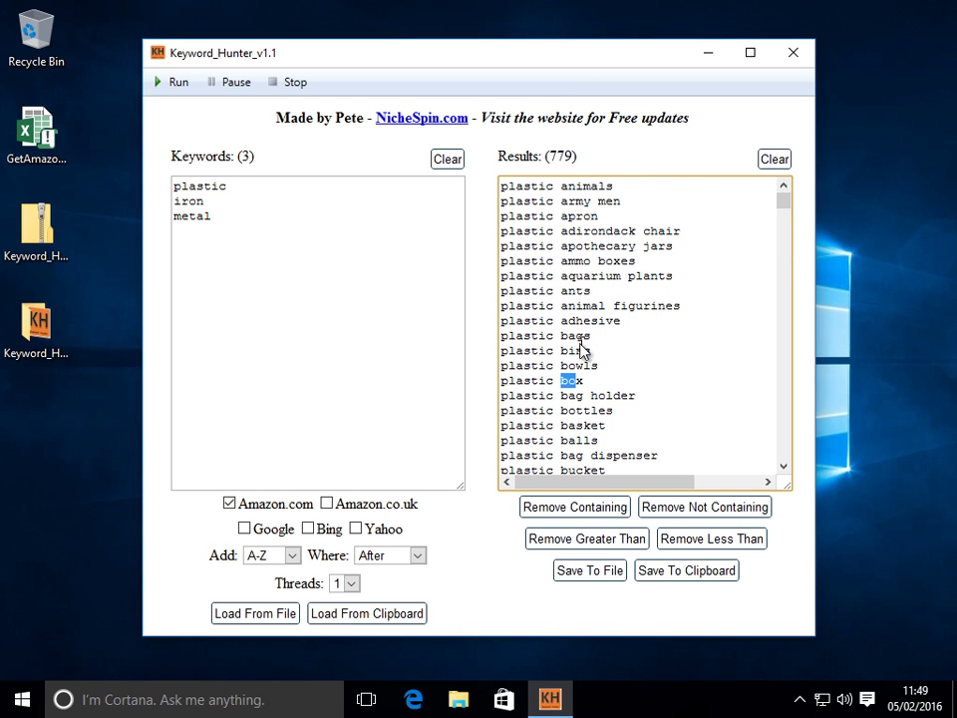
{"action": "left_click", "coordinate": [581, 388]}
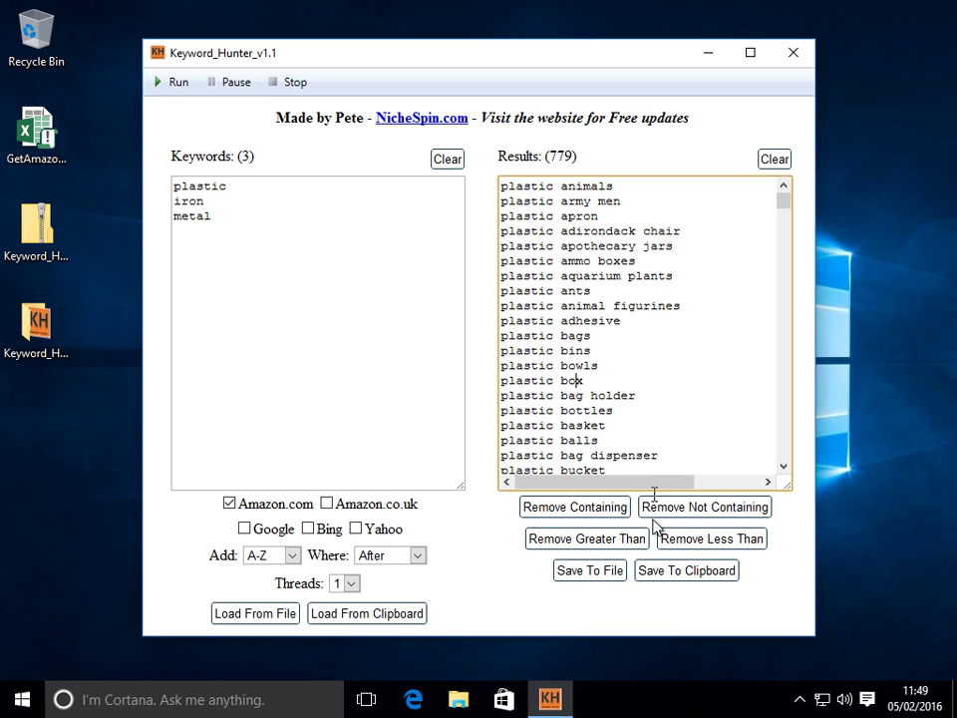
Remove all results containing box.
{"action": "left_click", "coordinate": [574, 507]}
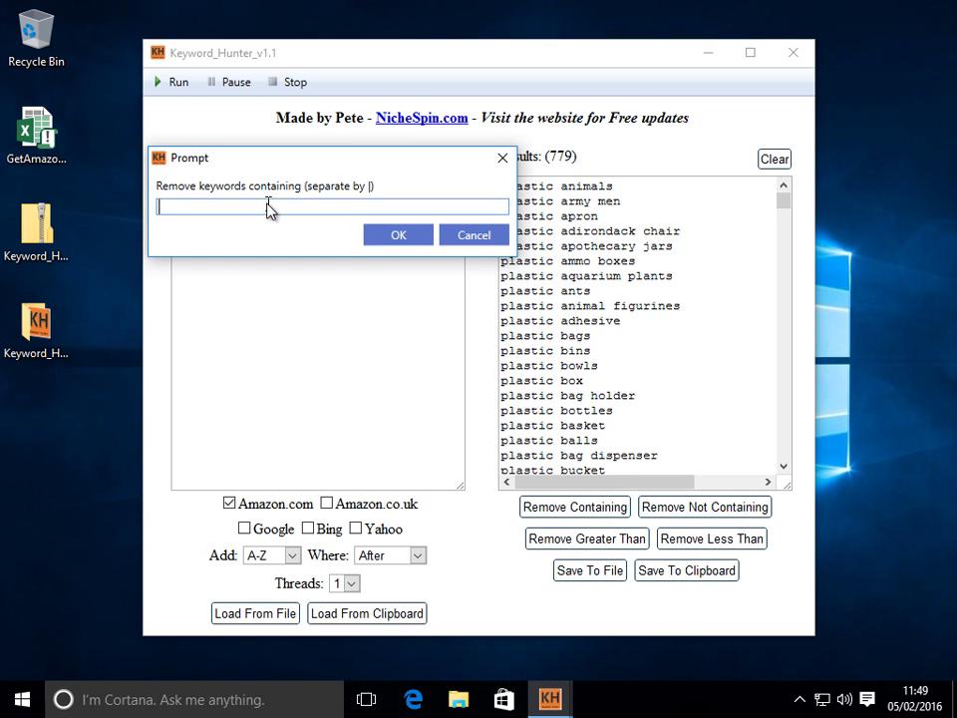
{"action": "type", "text": "box"}
{"action": "left_click", "coordinate": [395, 244]}
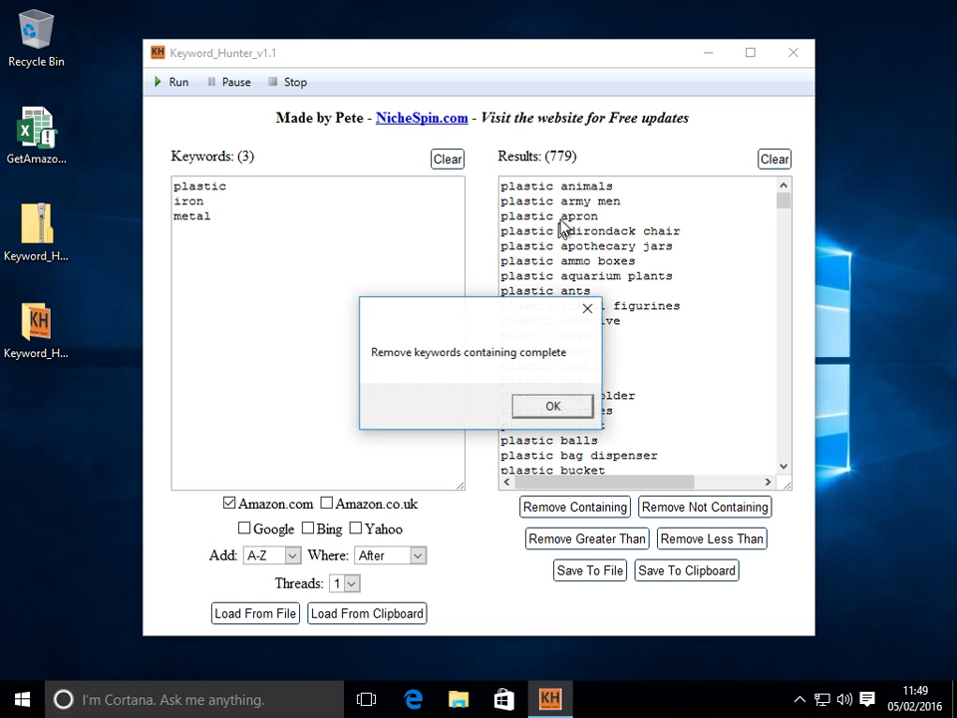
{"action": "left_click", "coordinate": [552, 406]}
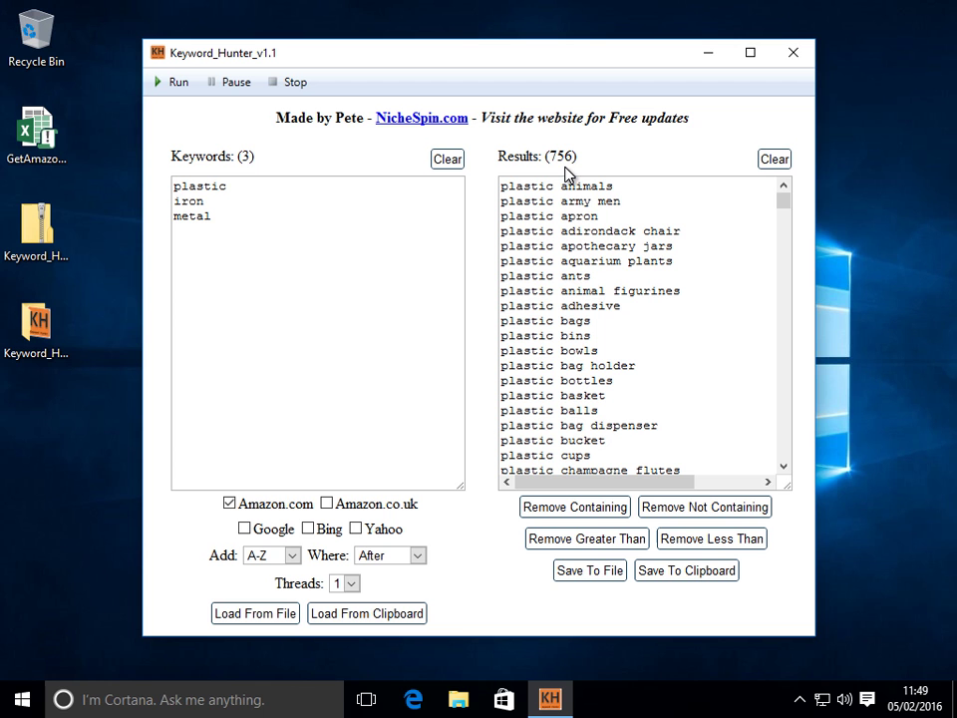
{"action": "left_click", "coordinate": [621, 306]}
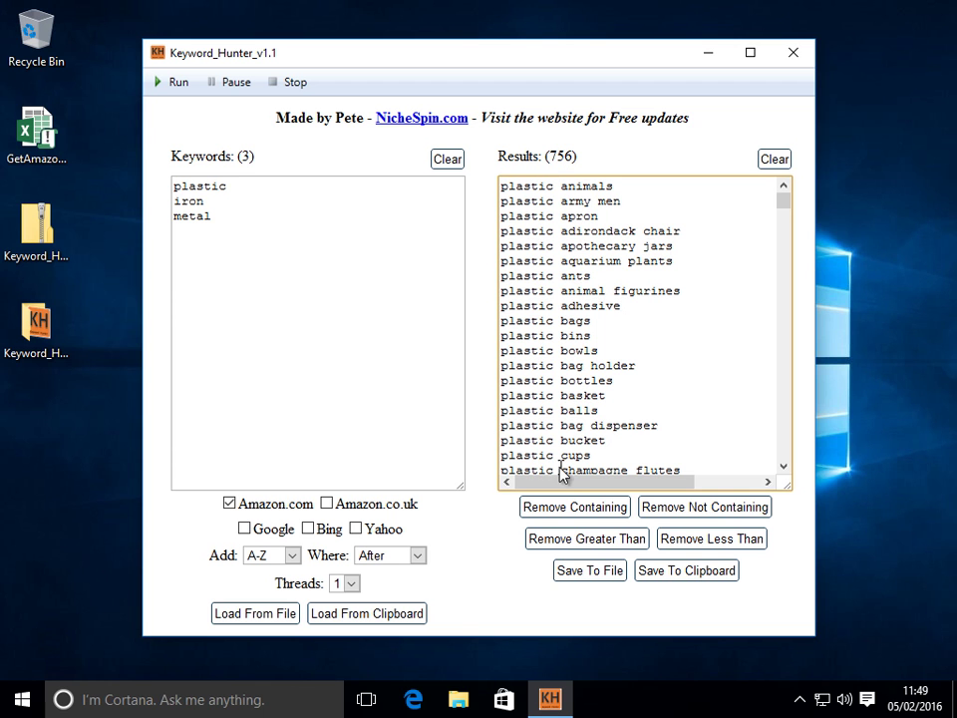
Remove results containing bags|bins|bowls, leaving 742 keywords.
{"action": "left_click", "coordinate": [559, 508]}
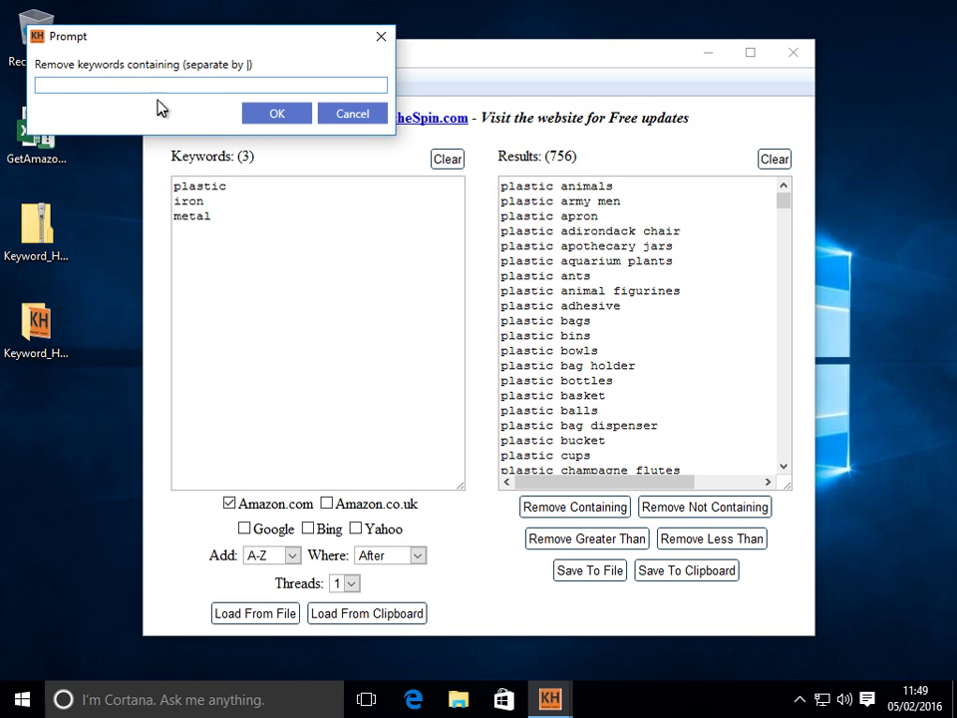
{"action": "type", "text": "bags|bins|bowls"}
{"action": "left_click", "coordinate": [270, 116]}
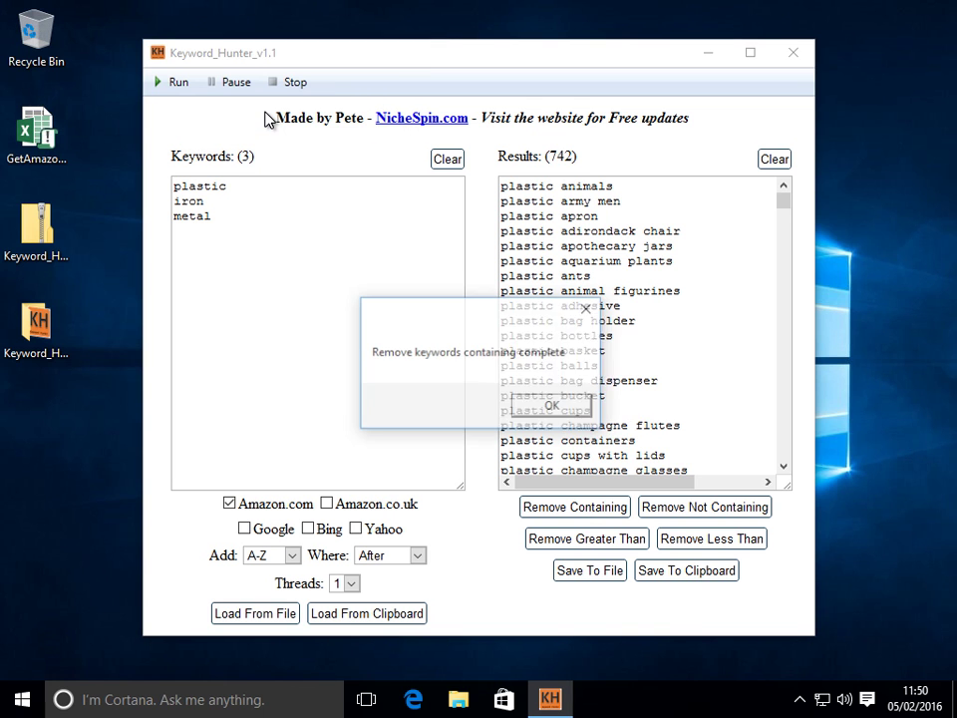
{"action": "left_click", "coordinate": [539, 407]}
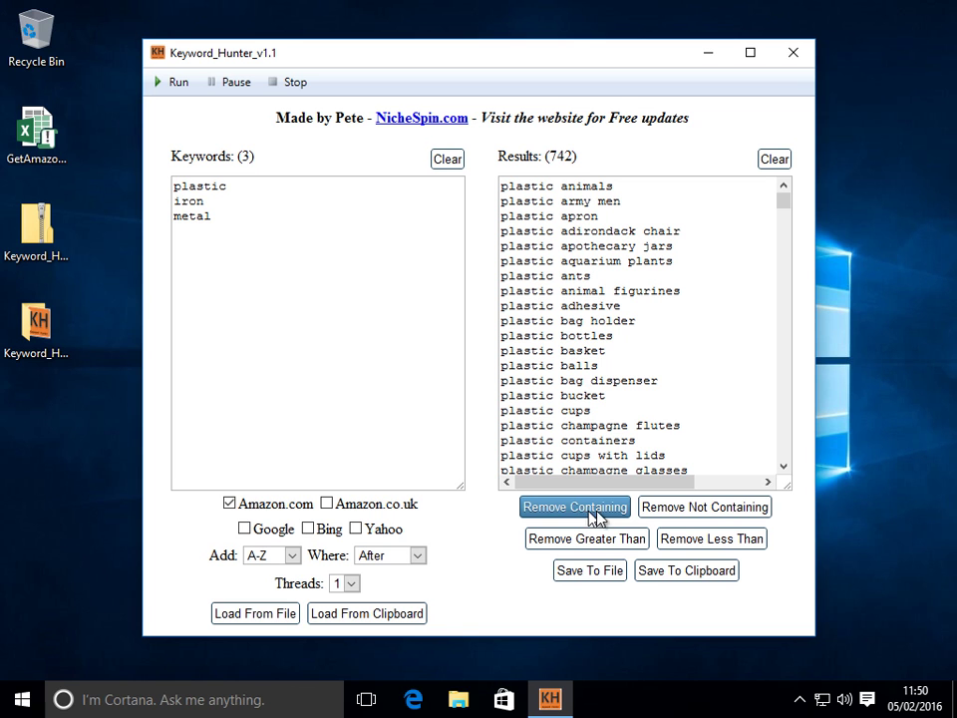
Remove results not containing cups|bucket|animal|lid|lids, leaving 32 suggestions.
{"action": "left_click", "coordinate": [667, 517]}
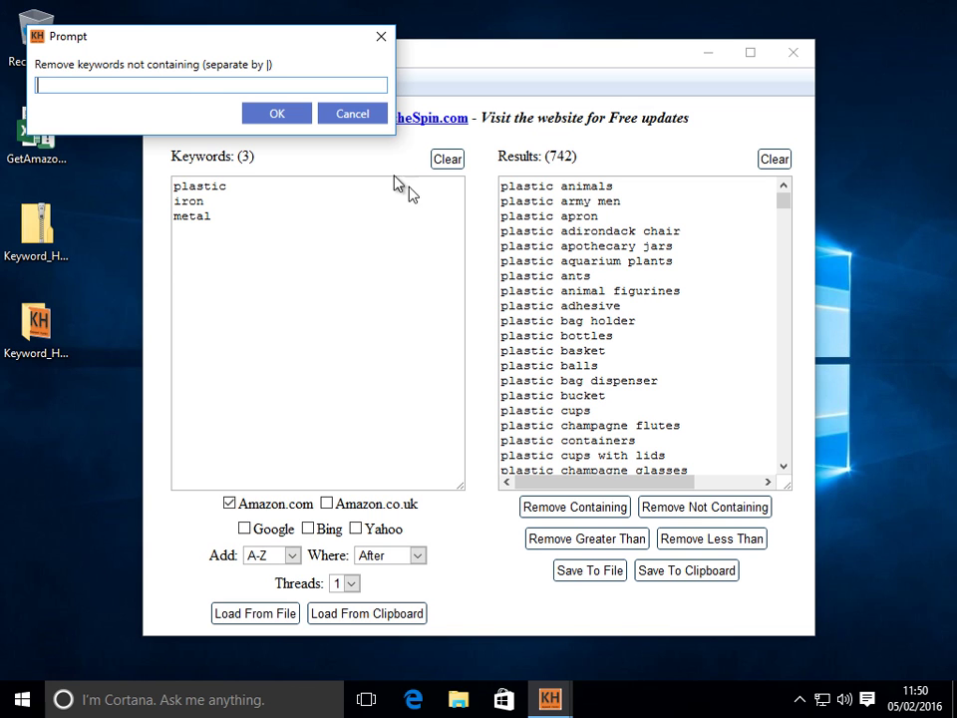
{"action": "type", "text": "cups|bucket|animal|lid|lids"}
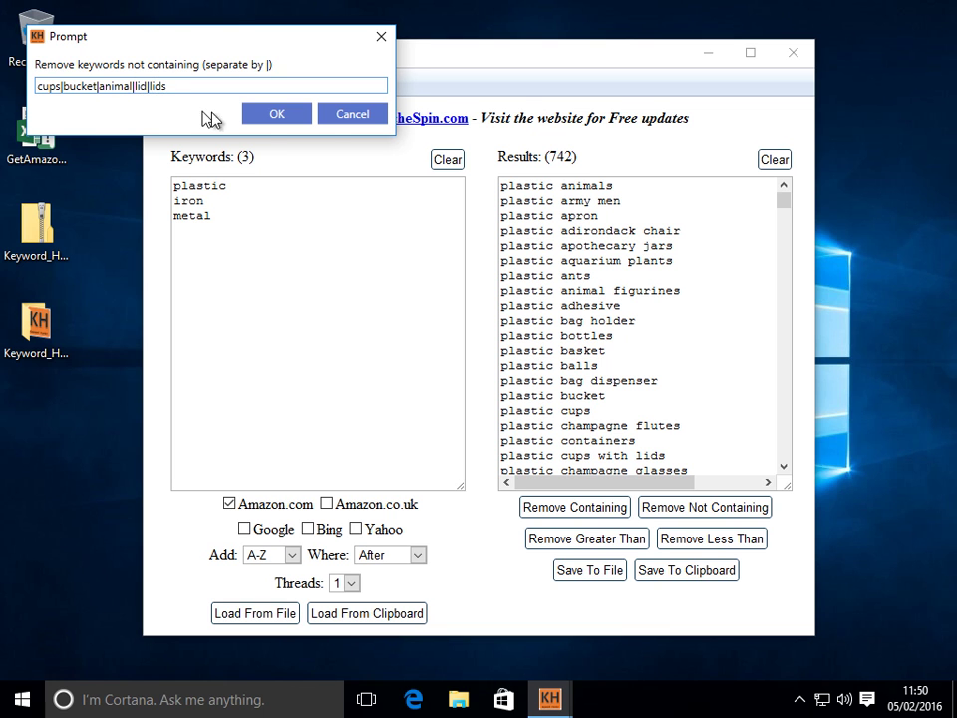
{"action": "left_click", "coordinate": [277, 115]}
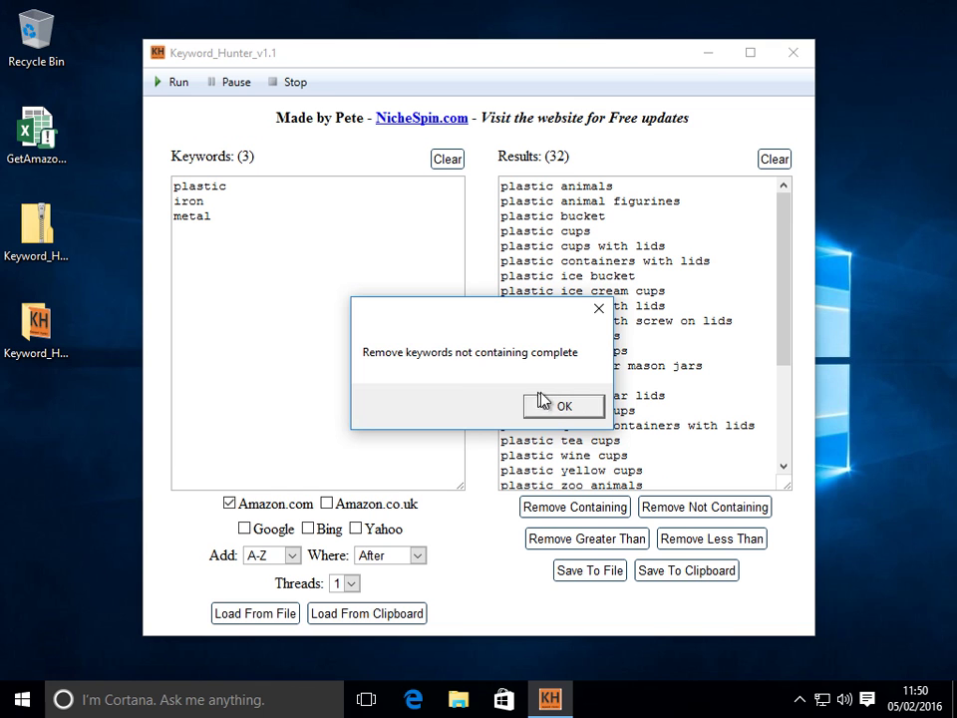
{"action": "left_click", "coordinate": [561, 409]}
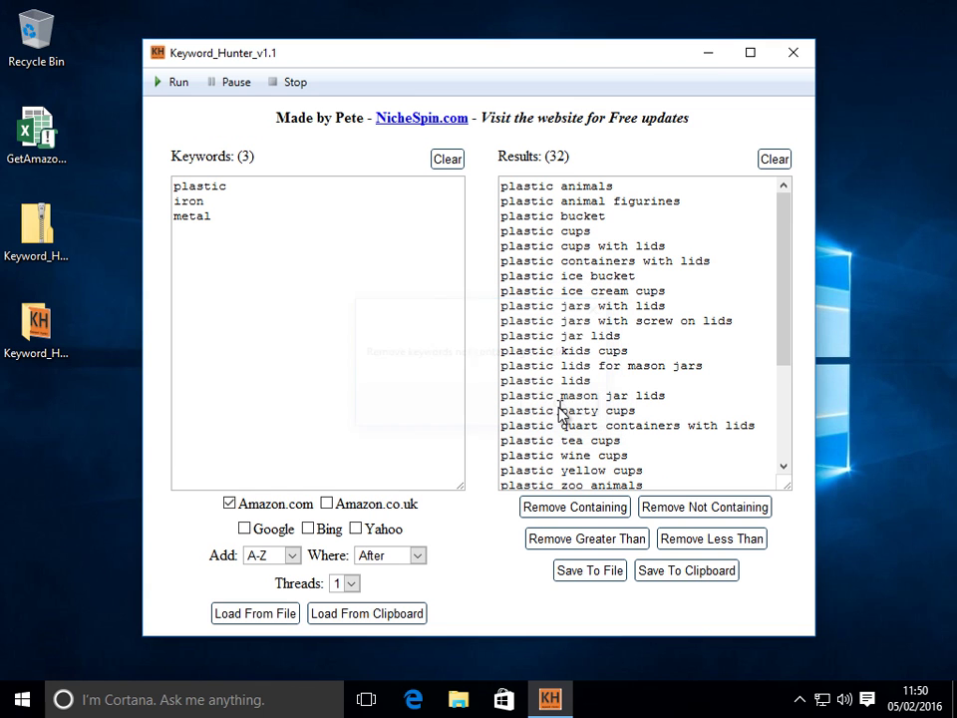
Remove results with fewer than 3 words, leaving 26 keywords like 'plastic animal figurines'.
{"action": "left_click", "coordinate": [696, 541]}
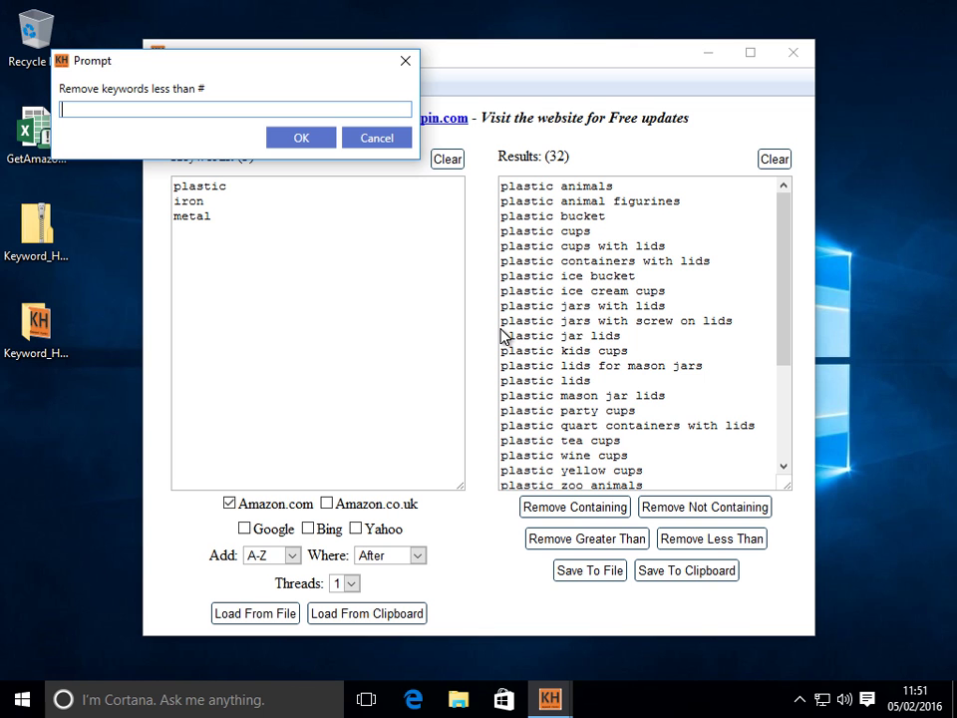
{"action": "type", "text": "3"}
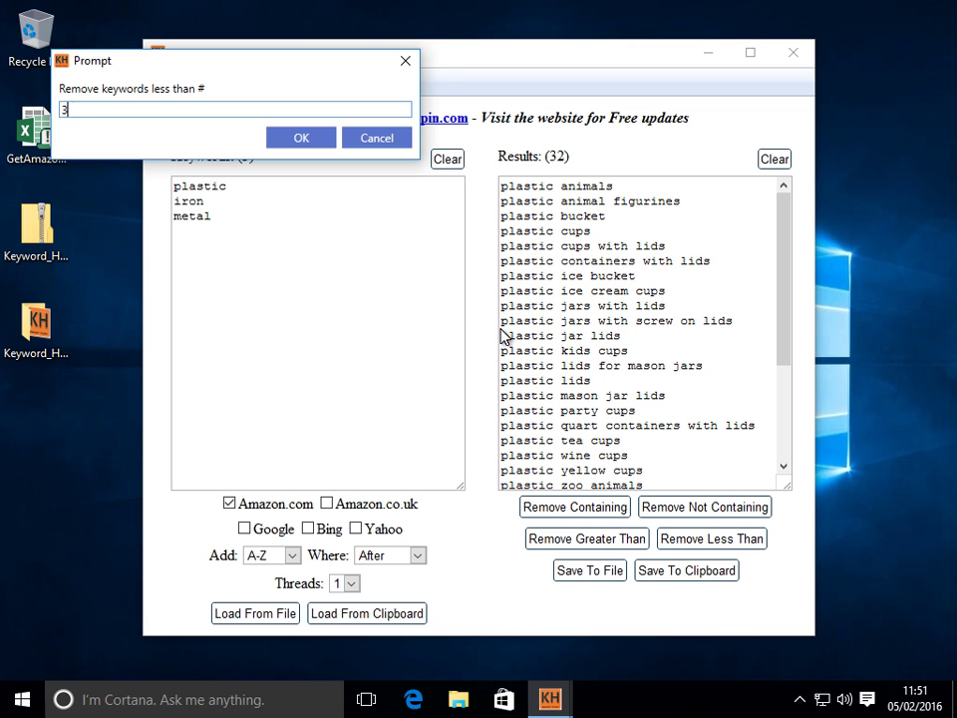
{"action": "left_click", "coordinate": [322, 141]}
{"action": "left_click", "coordinate": [498, 405]}
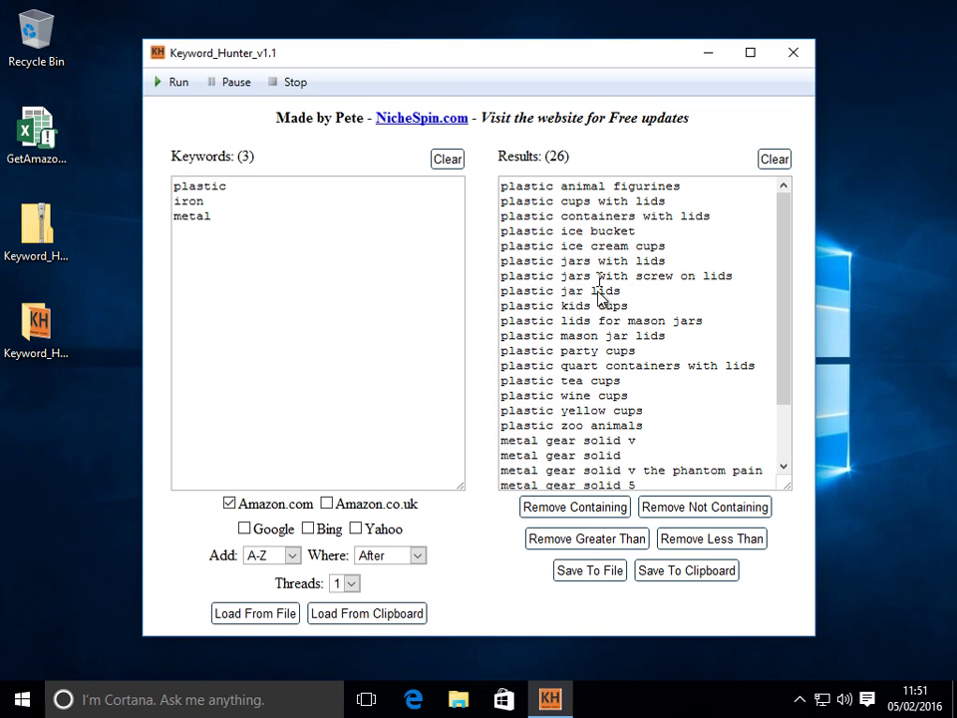
{"action": "left_click_drag", "start_coordinate": [776, 227], "coordinate": [791, 193]}
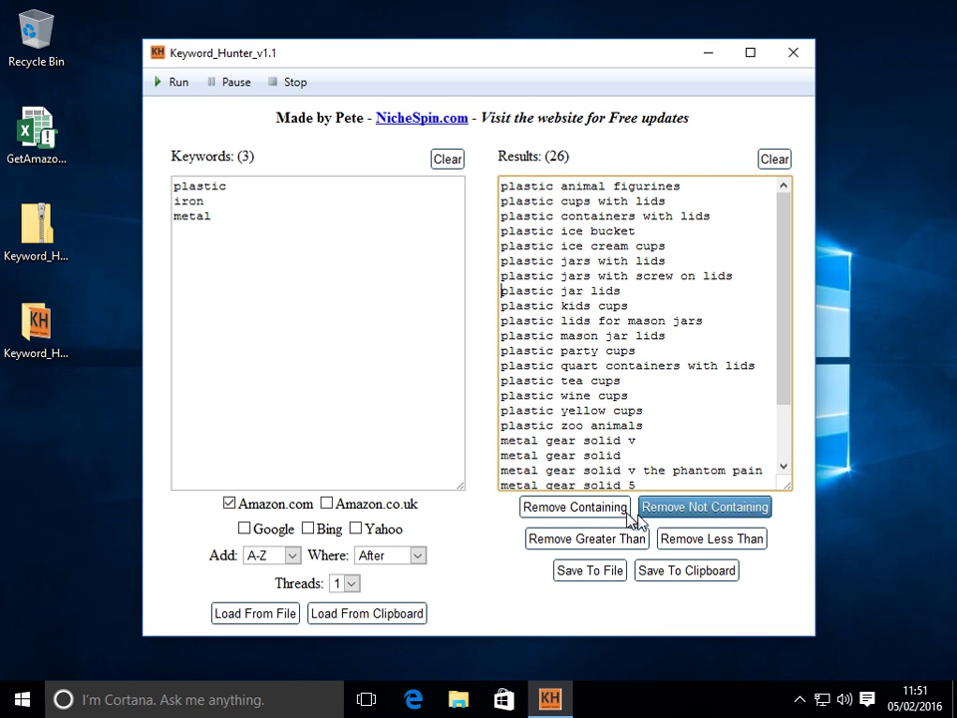
Remove results with more than 3 words, leaving 12 keywords like 'plastic ice bucket'.
{"action": "left_click", "coordinate": [595, 544]}
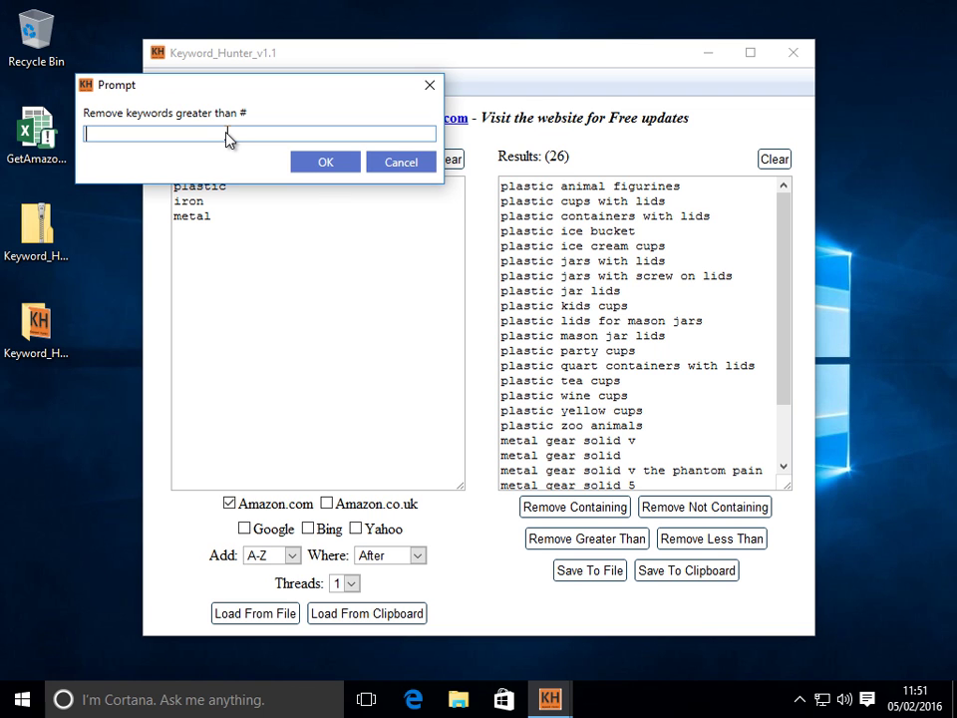
{"action": "type", "text": "3"}
{"action": "left_click", "coordinate": [339, 167]}
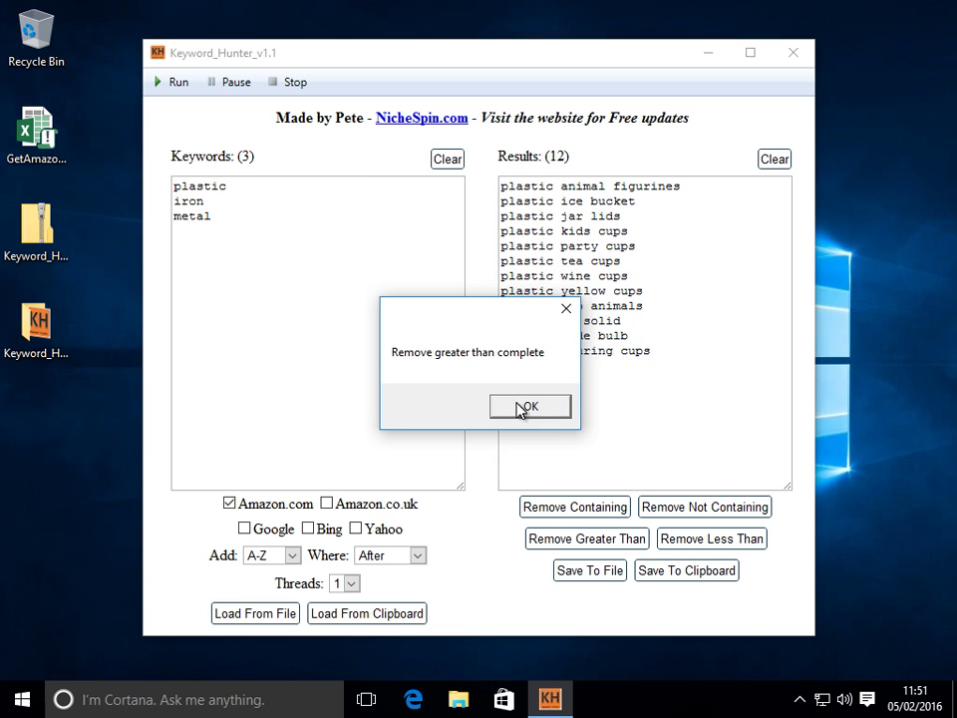
{"action": "left_click", "coordinate": [526, 407]}
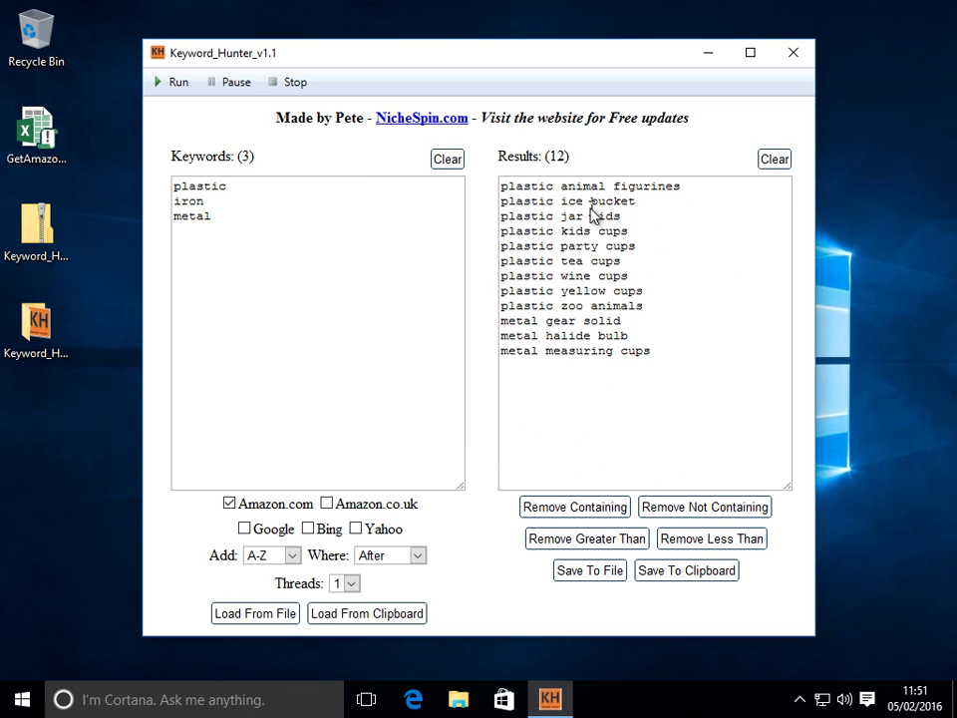
{"action": "left_click", "coordinate": [601, 550]}
Save the twelve remaining keywords to the Desktop as the text file 'my results'.
{"action": "left_click", "coordinate": [541, 231]}
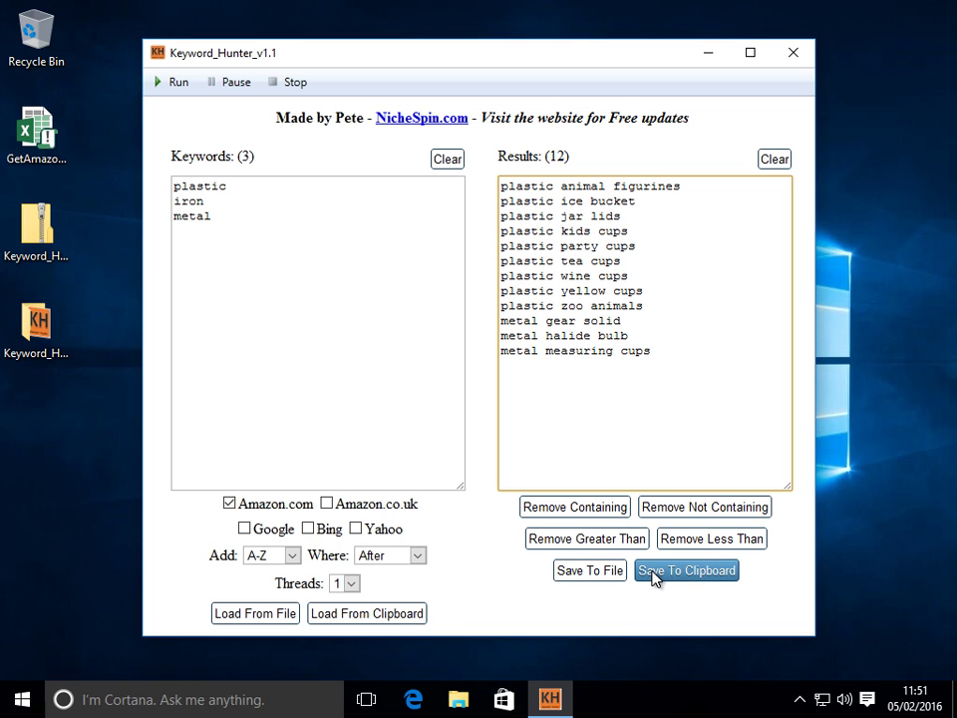
{"action": "left_click", "coordinate": [607, 573]}
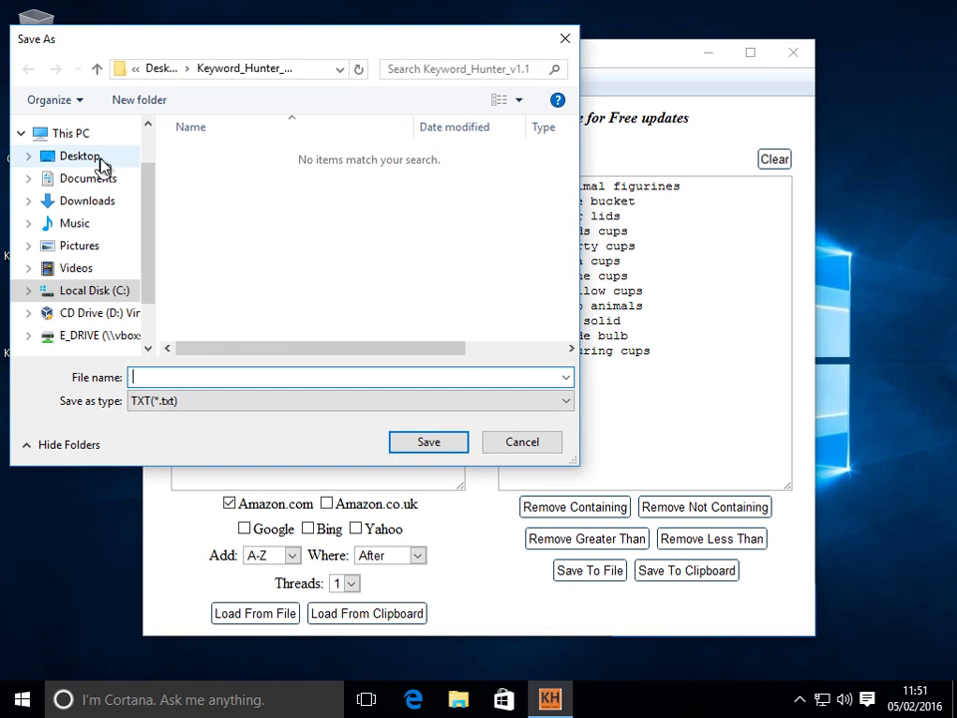
{"action": "left_click", "coordinate": [100, 160]}
{"action": "left_click", "coordinate": [248, 377]}
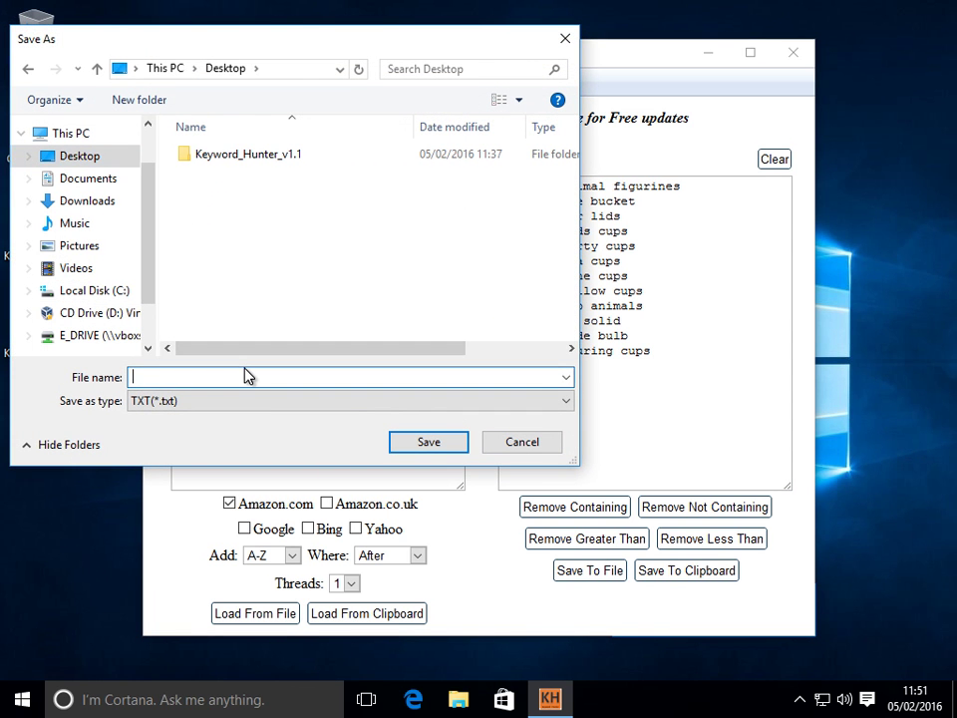
{"action": "type", "text": "my results"}
{"action": "key", "text": "Return"}
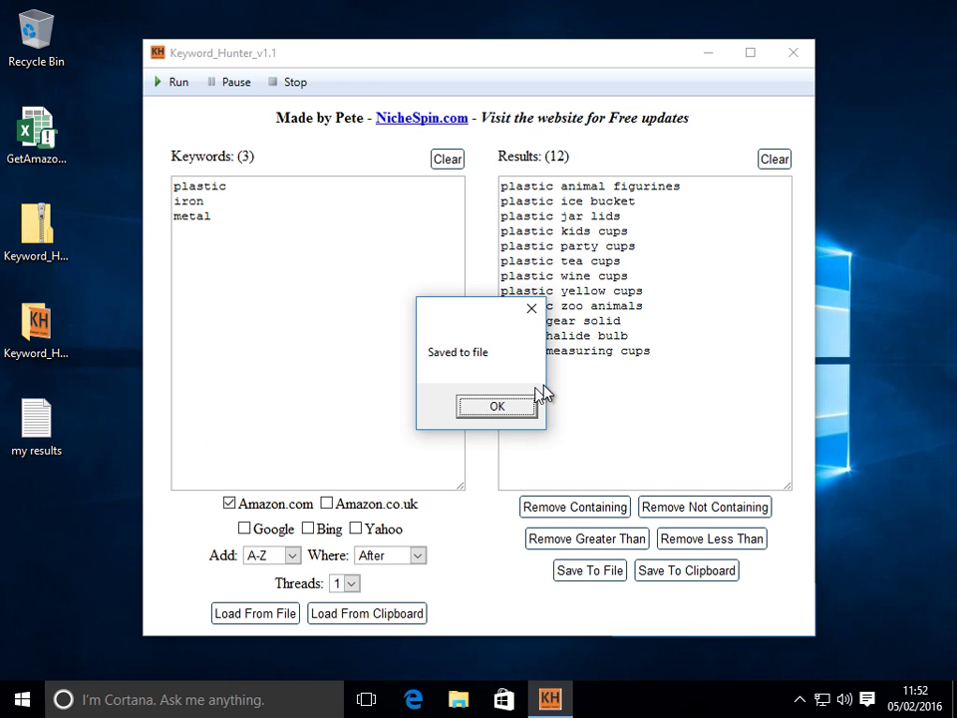
{"action": "left_click", "coordinate": [491, 409]}
Open 'my results' from the Desktop in Notepad to check it, then close Notepad.
{"action": "double_click", "coordinate": [37, 426]}
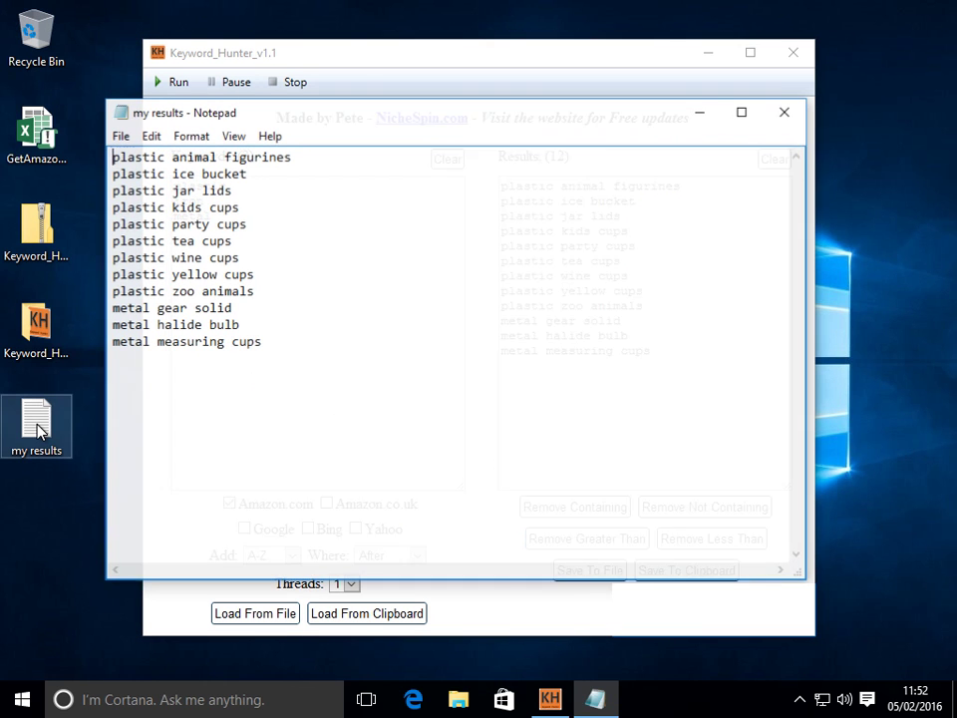
{"action": "left_click", "coordinate": [793, 117]}
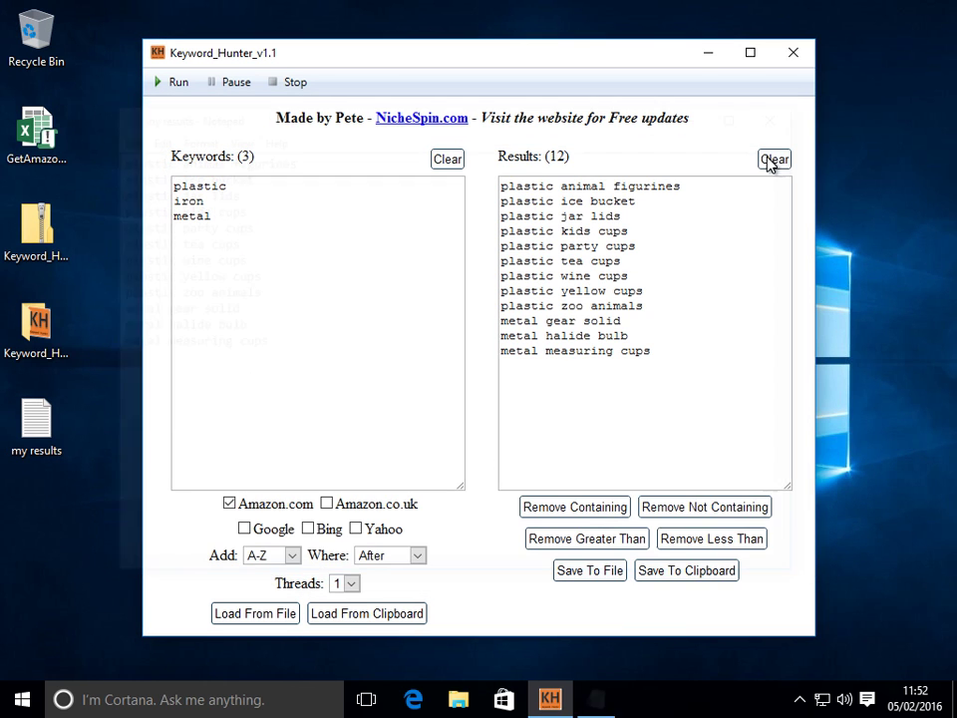